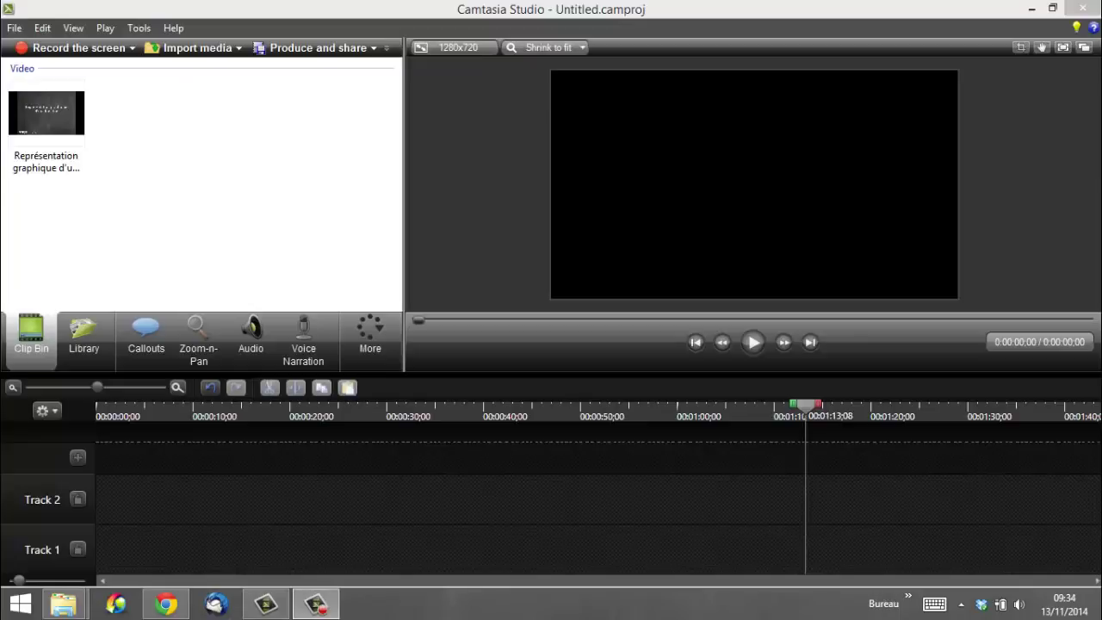
# Place Représentation graphique d'une fonction.mp4 at the very start of Track 1 and separate its video and audio.
pyautogui.rightClick(48, 115)
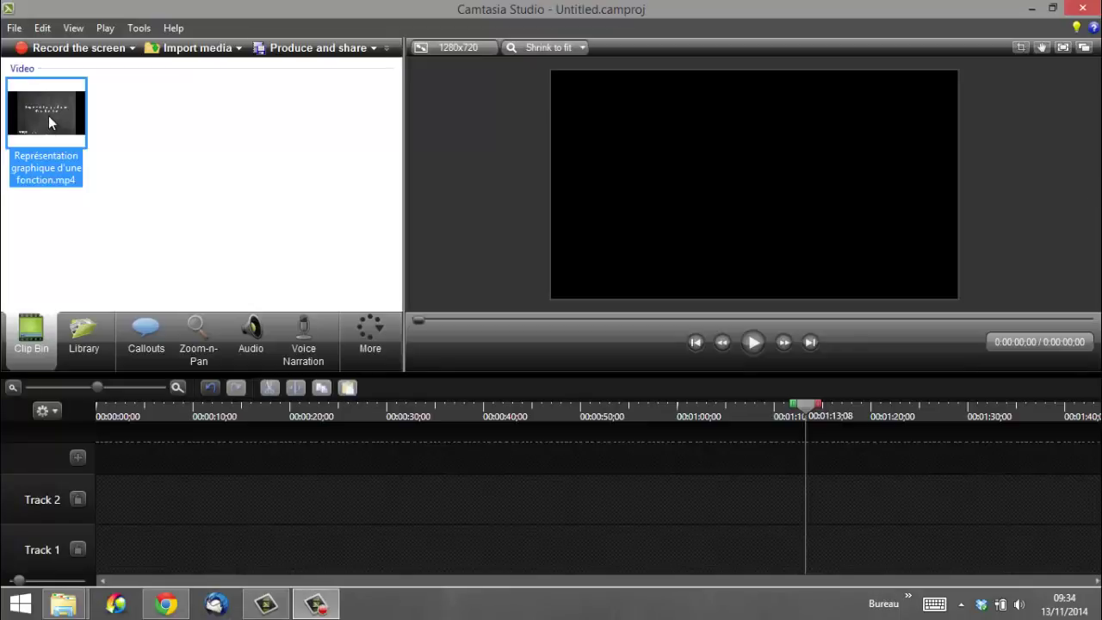
pyautogui.click(87, 126)
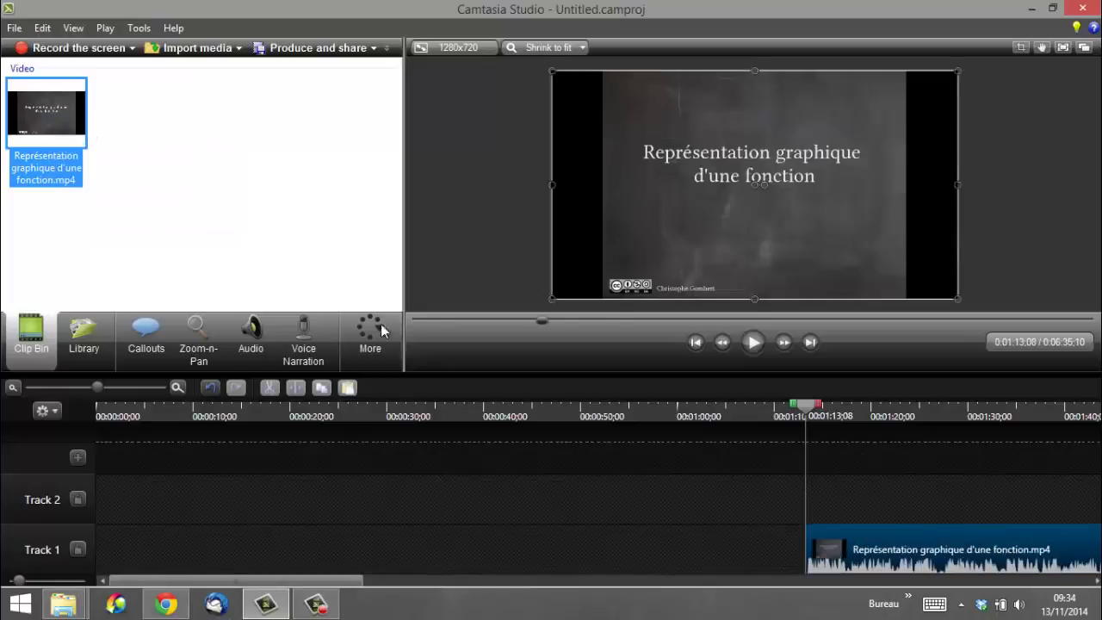
pyautogui.moveTo(806, 408); pyautogui.dragTo(91, 381)
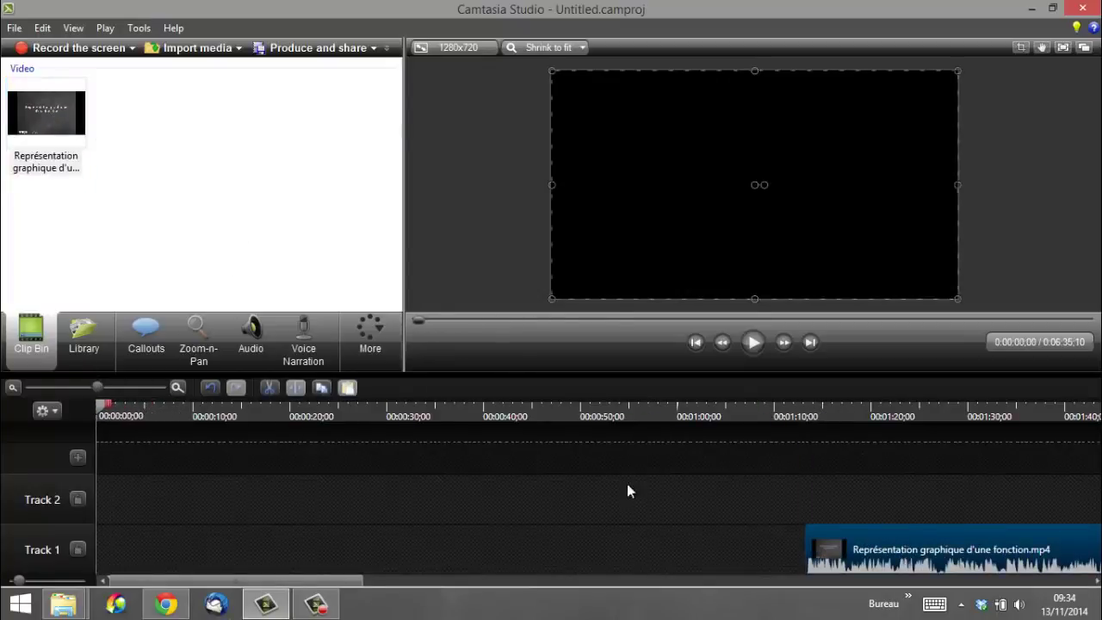
pyautogui.moveTo(889, 522); pyautogui.dragTo(154, 539)
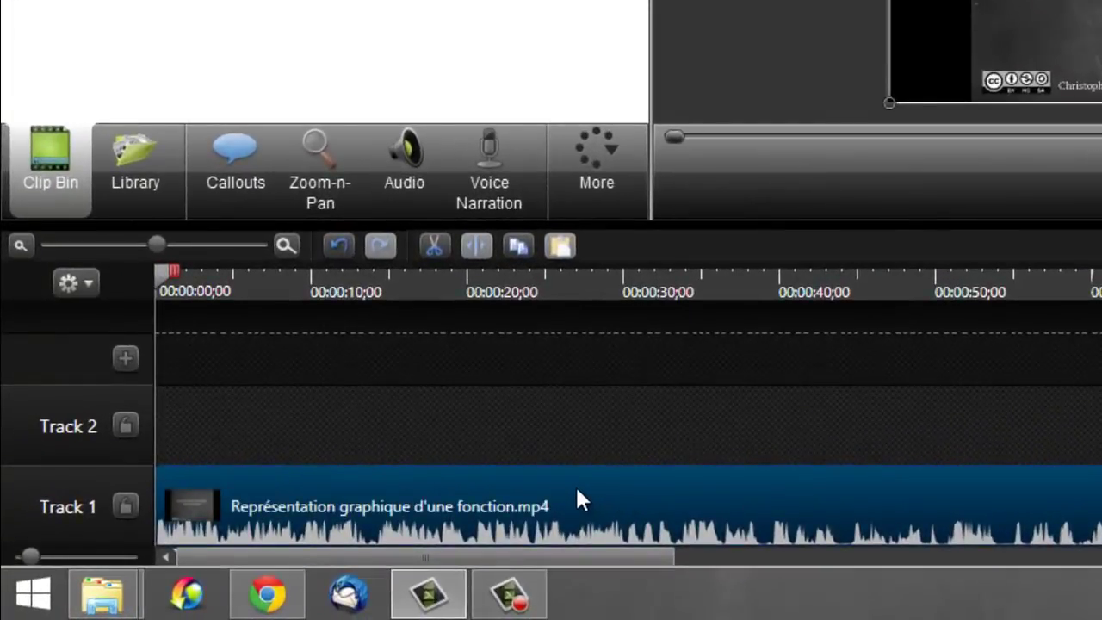
pyautogui.rightClick(576, 491)
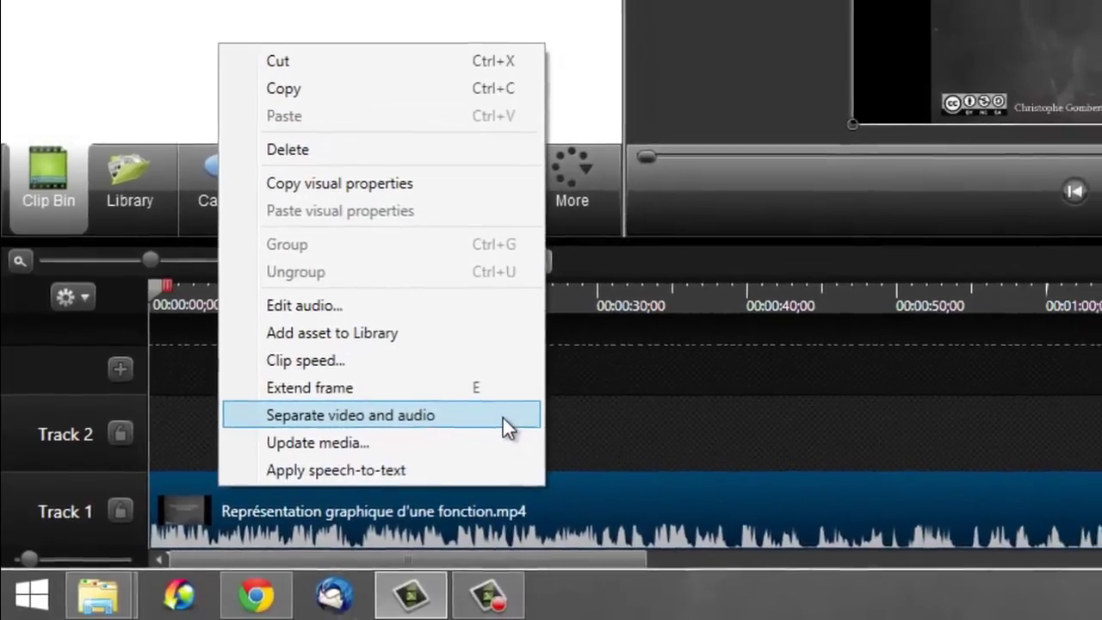
pyautogui.click(503, 416)
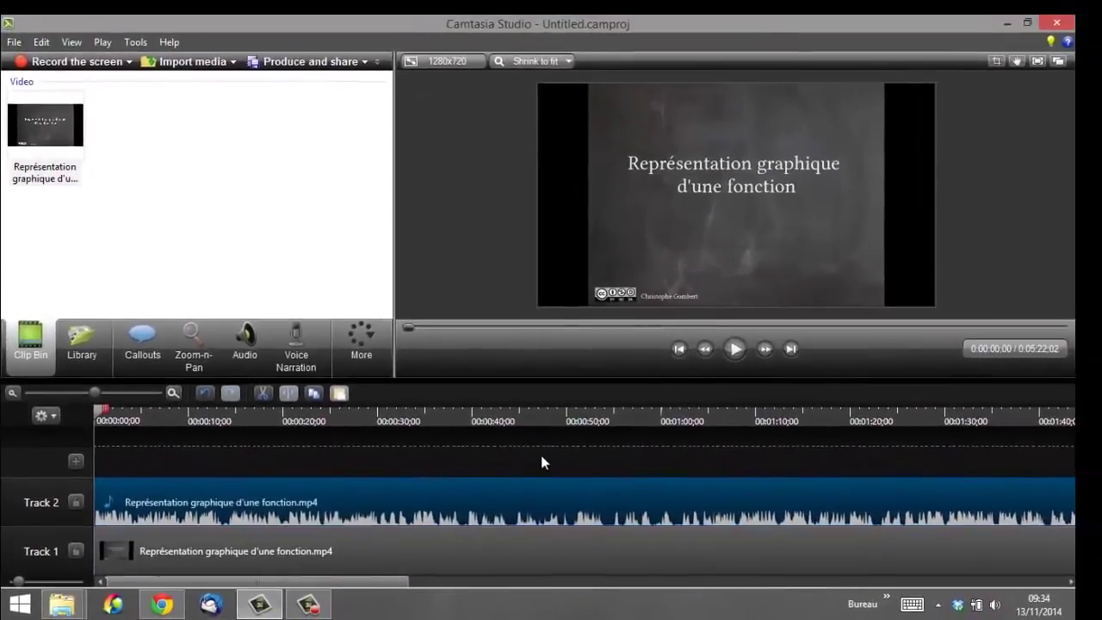
# Try deleting the separated audio from Track 2, playing the video briefly without it, and undo the deletion.
pyautogui.press('Delete')
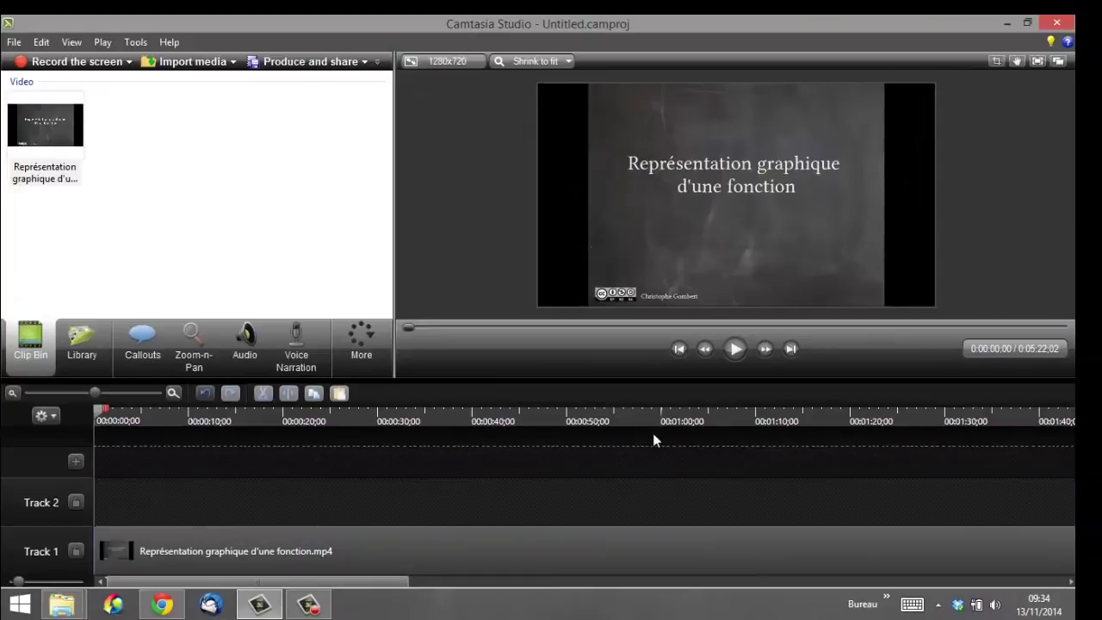
pyautogui.click(736, 350)
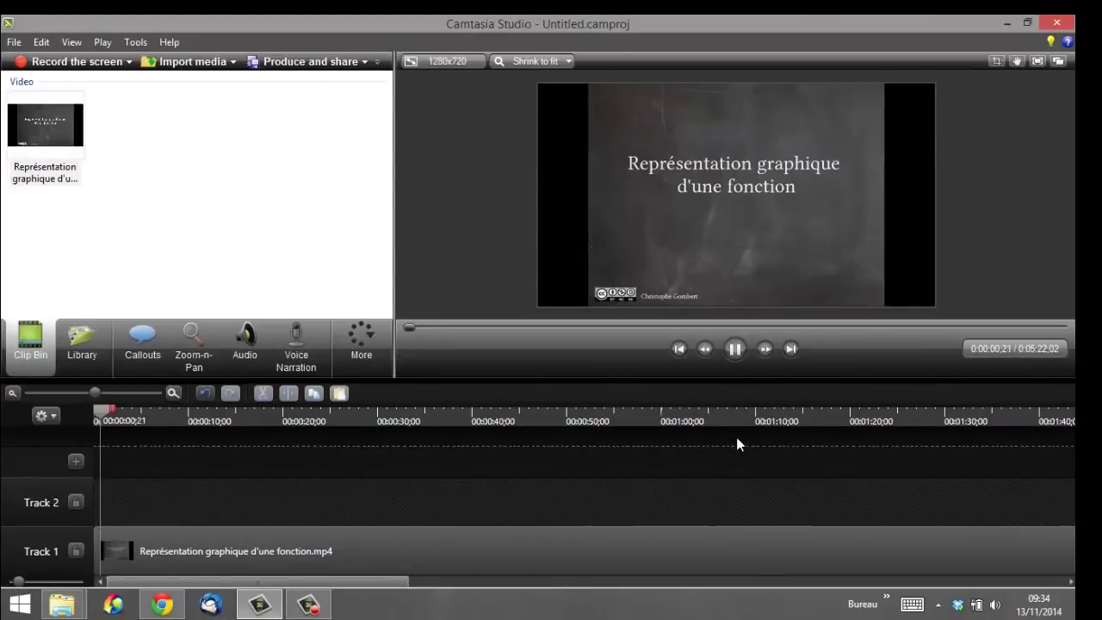
pyautogui.click(735, 350)
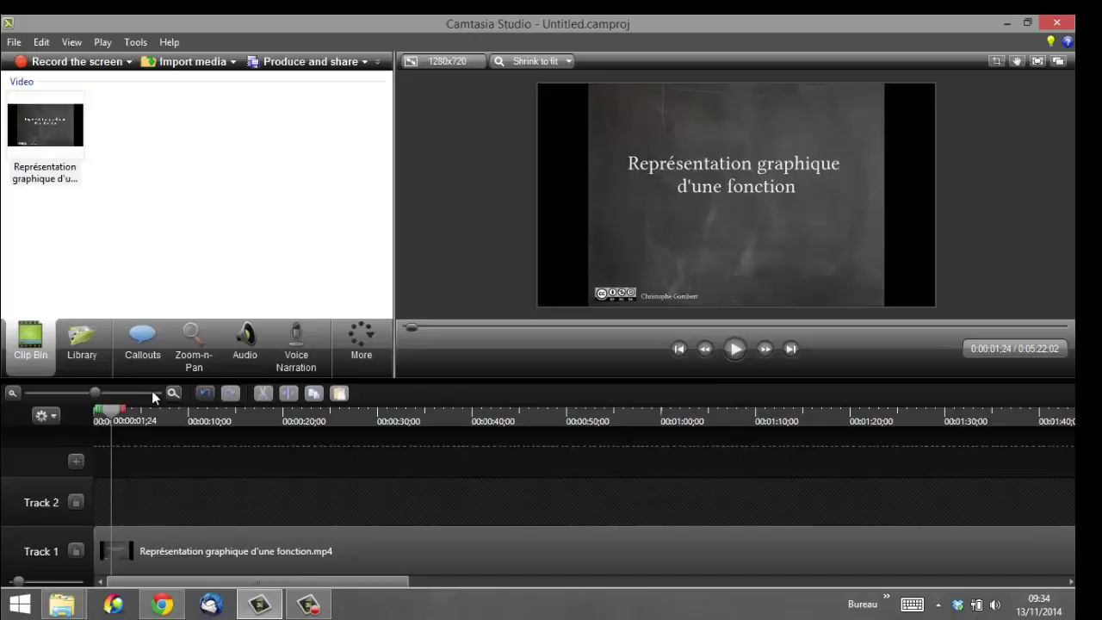
pyautogui.click(205, 396)
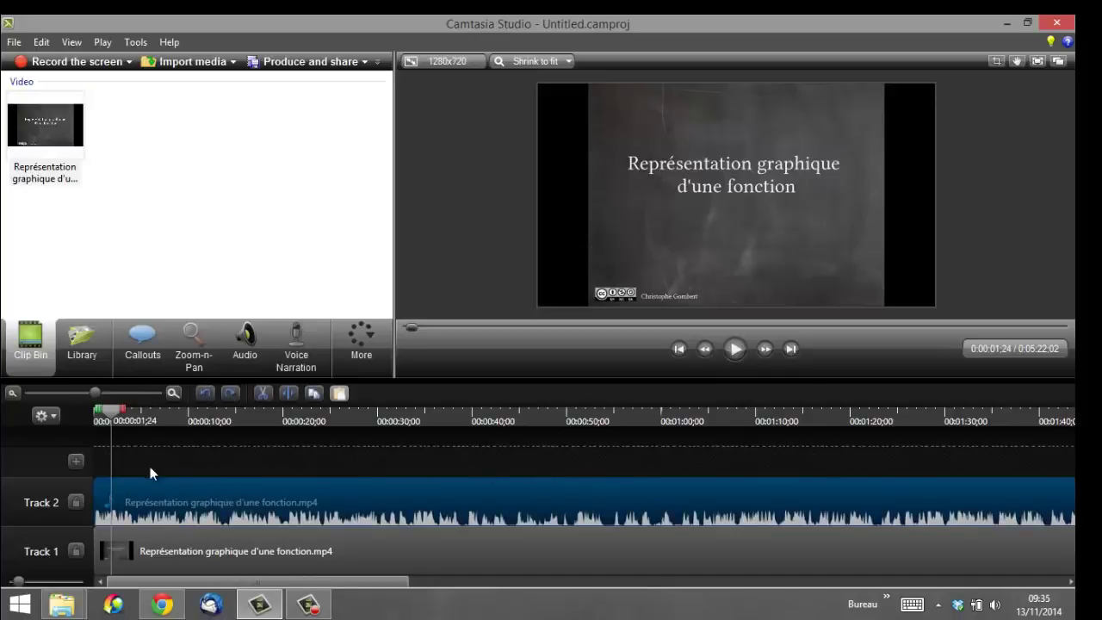
# Split the audio clip on Track 2 at 0:00:37;14 and again at 0:01:06;26.
pyautogui.moveTo(113, 418); pyautogui.dragTo(448, 434)
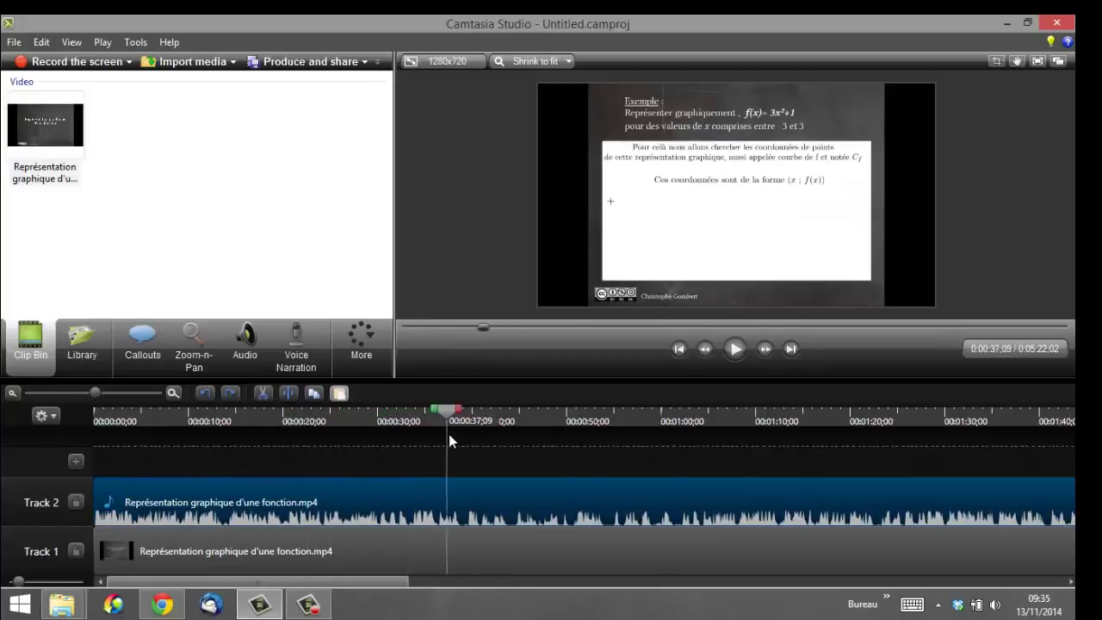
pyautogui.moveTo(521, 440)
pyautogui.mouseDown()
pyautogui.moveTo(559, 431)
pyautogui.moveTo(520, 438)
pyautogui.mouseUp()
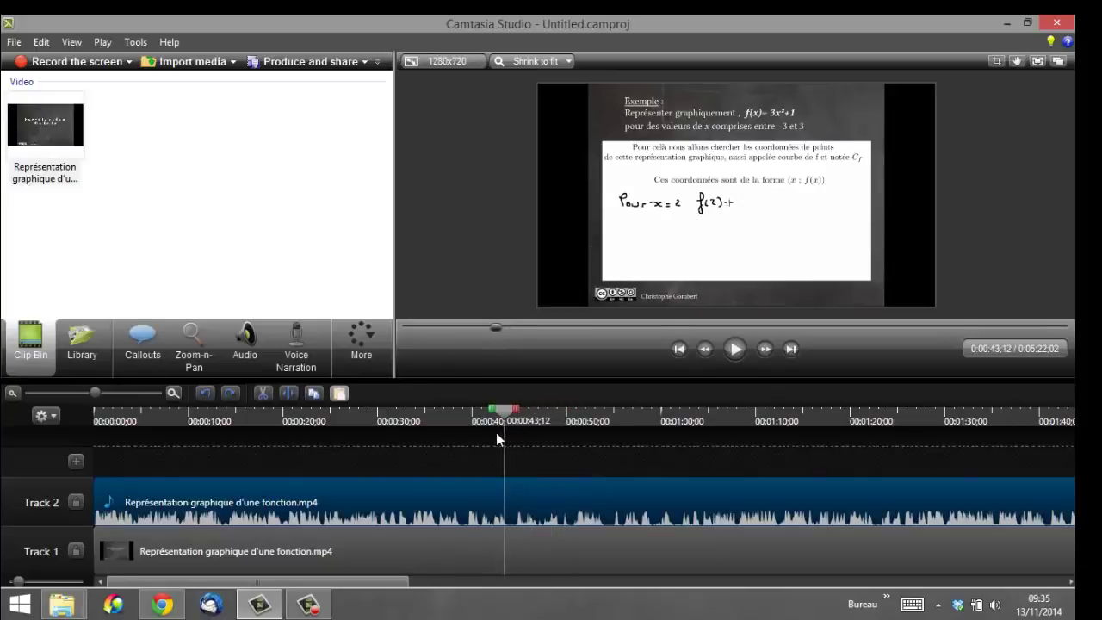
pyautogui.moveTo(453, 432); pyautogui.dragTo(447, 432)
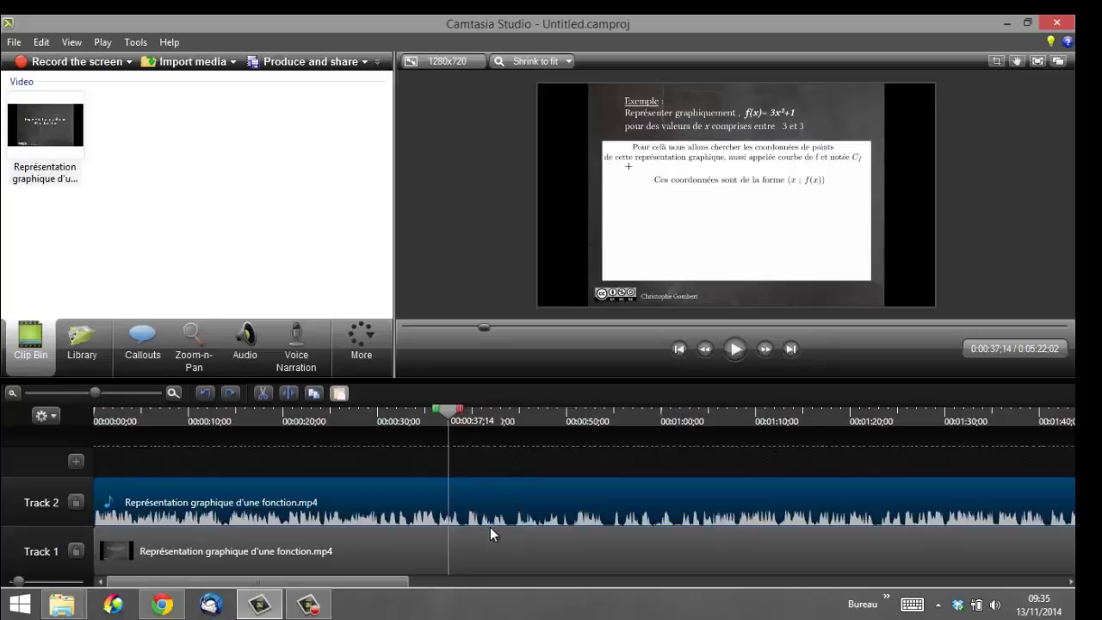
pyautogui.click(289, 392)
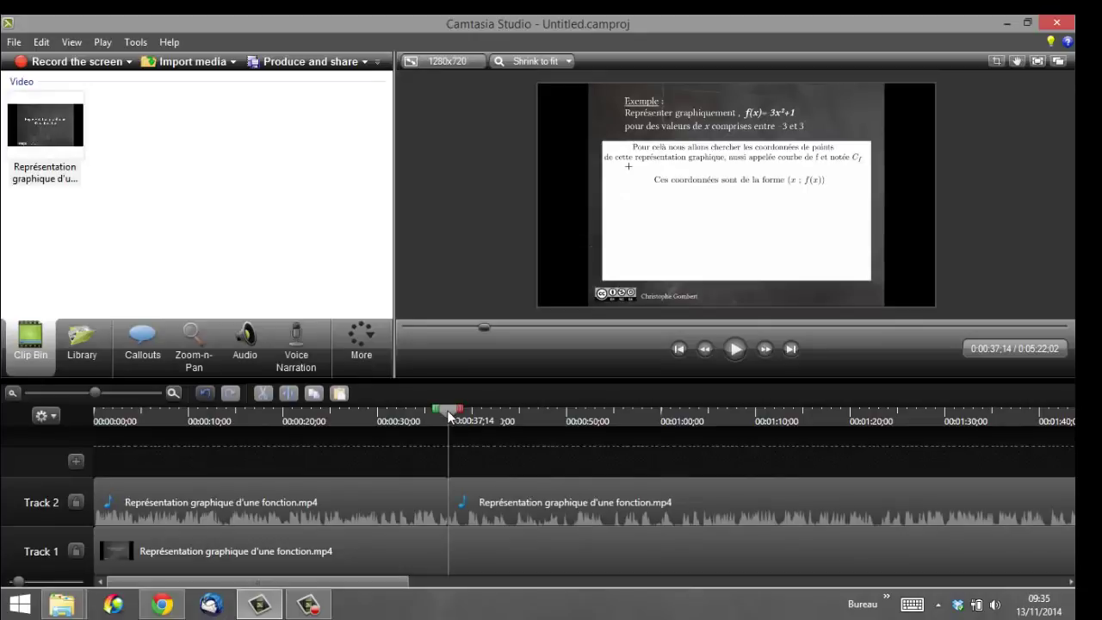
pyautogui.moveTo(449, 417); pyautogui.dragTo(726, 418)
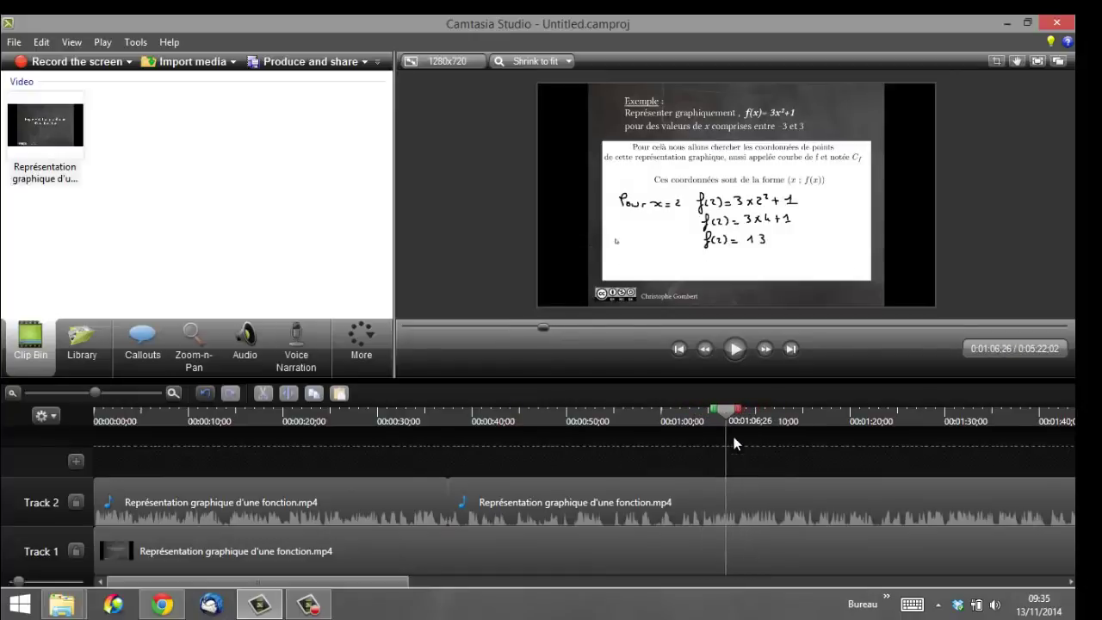
pyautogui.click(787, 551)
pyautogui.click(763, 504)
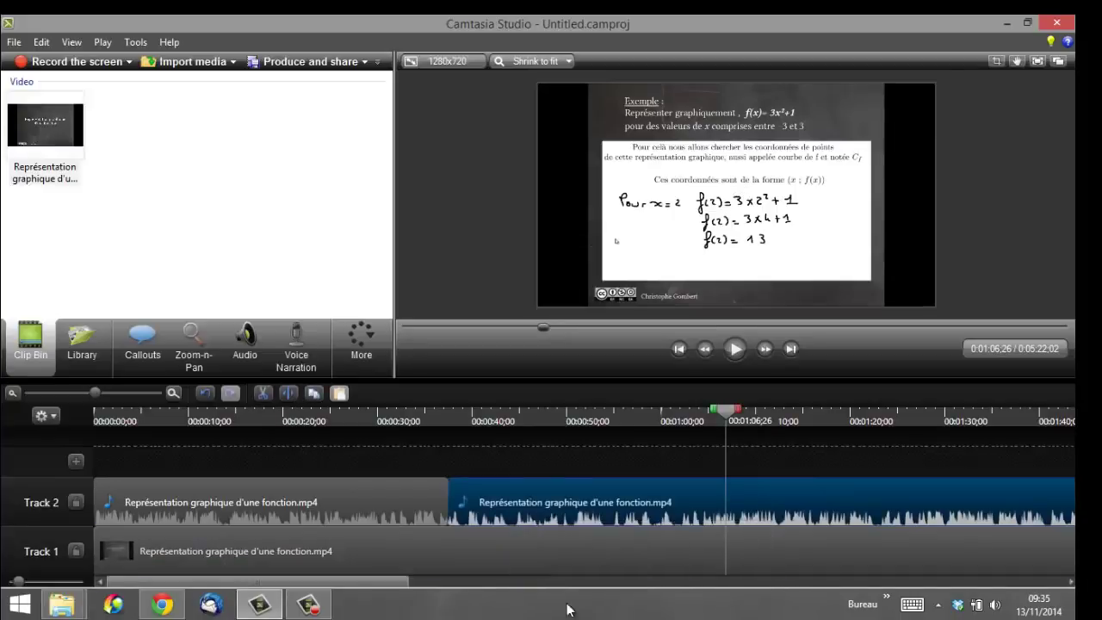
pyautogui.click(287, 394)
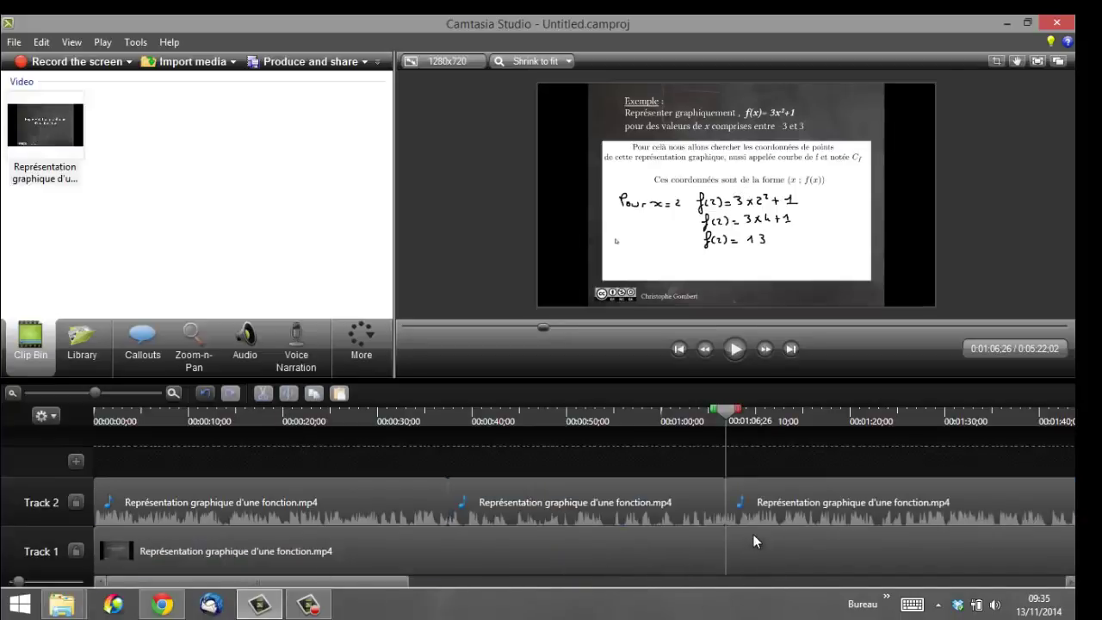
# Split the video clip on Track 1 at 0:00:37;14 and 0:01:06;26, matching the audio cuts.
pyautogui.click(763, 505)
pyautogui.moveTo(725, 417); pyautogui.dragTo(446, 417)
pyautogui.click(665, 505)
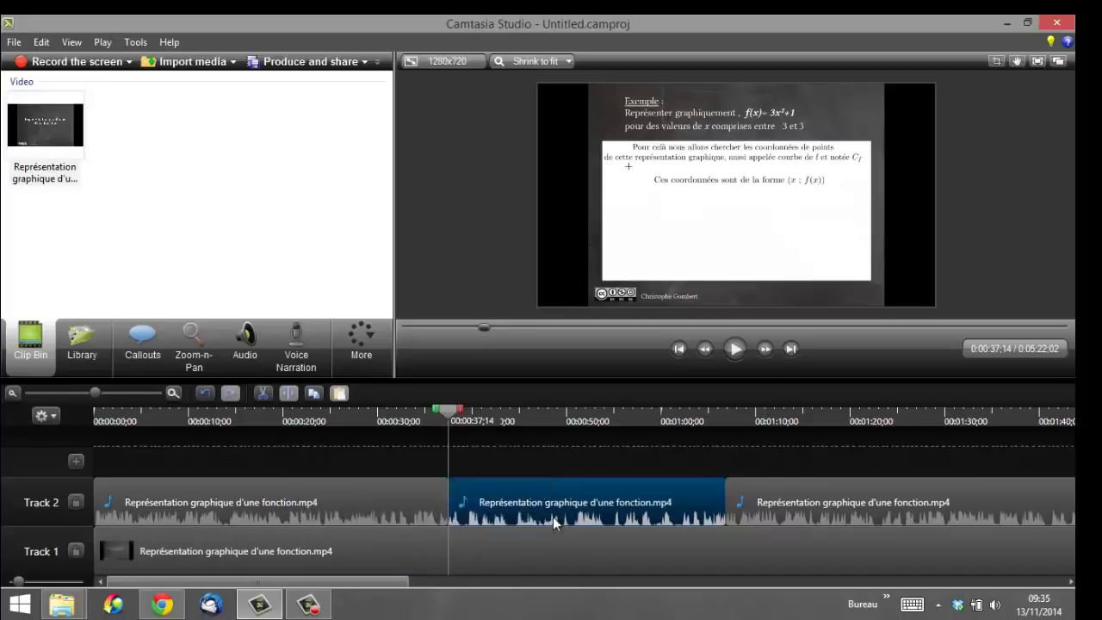
pyautogui.click(554, 550)
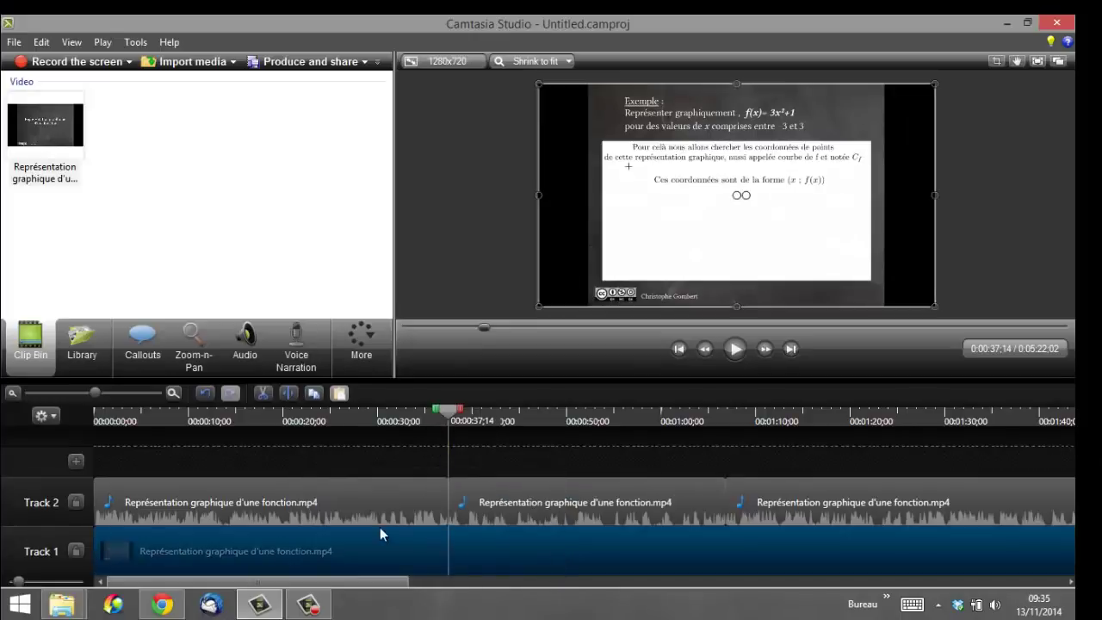
pyautogui.click(288, 395)
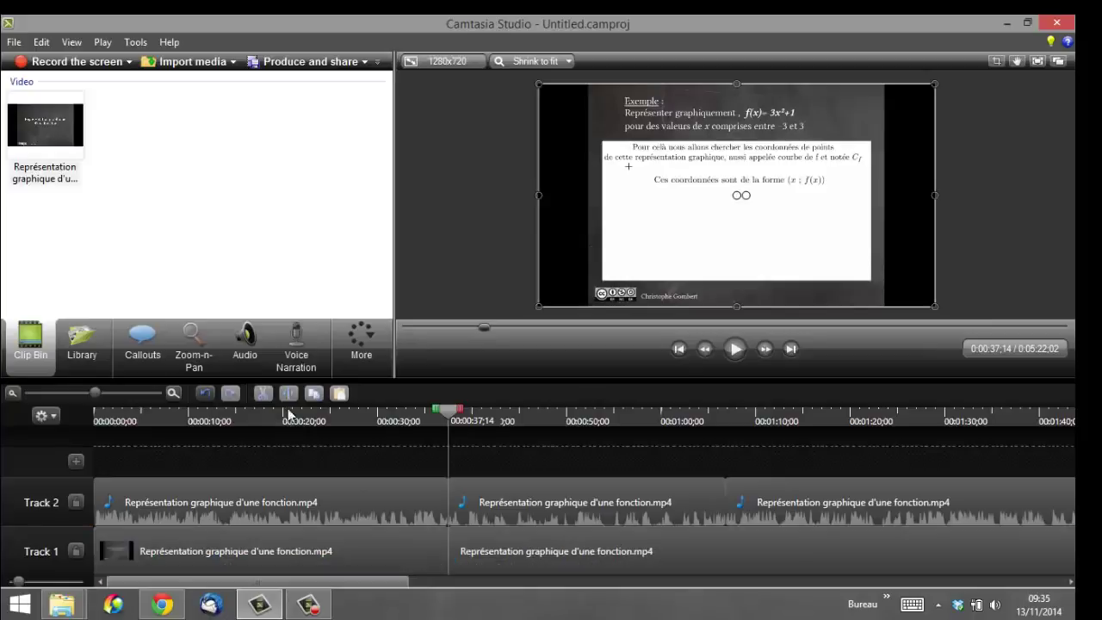
pyautogui.moveTo(466, 420); pyautogui.dragTo(722, 443)
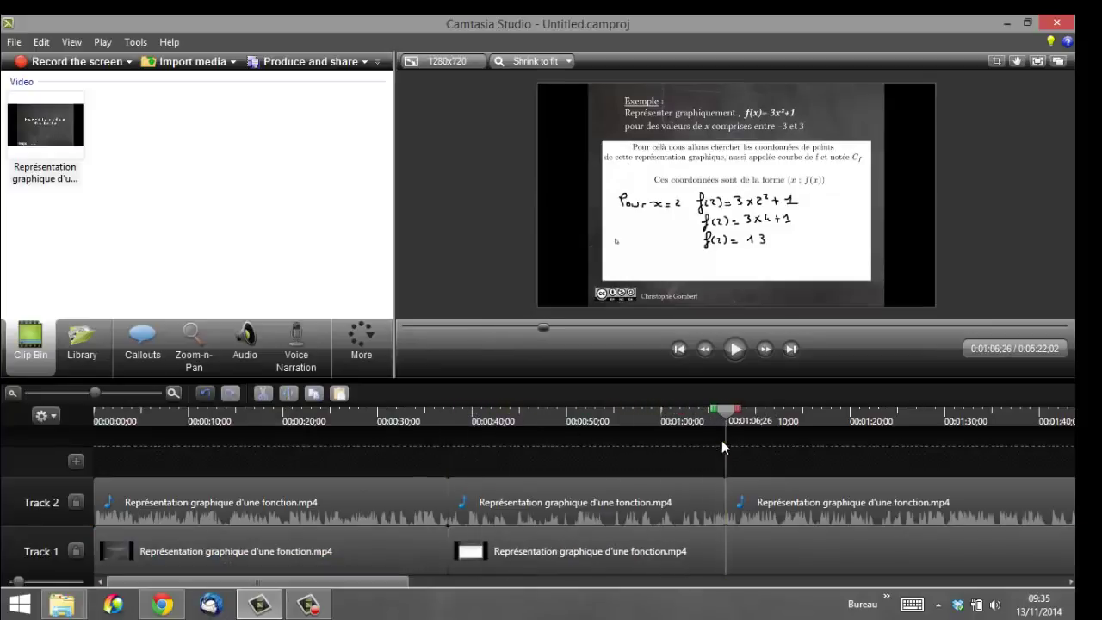
pyautogui.click(678, 554)
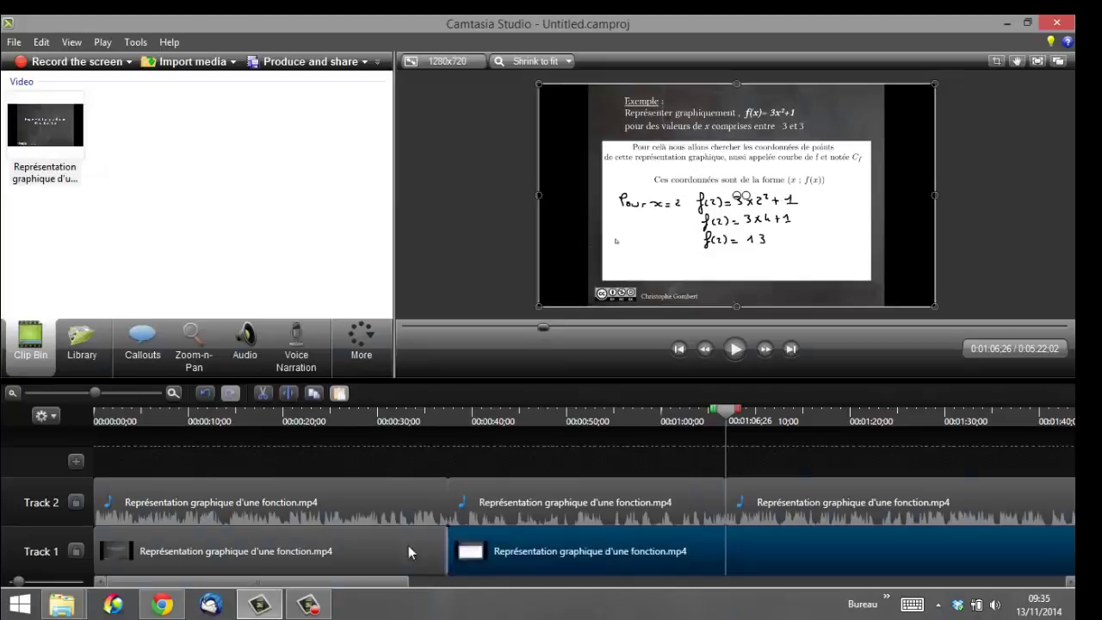
pyautogui.click(291, 394)
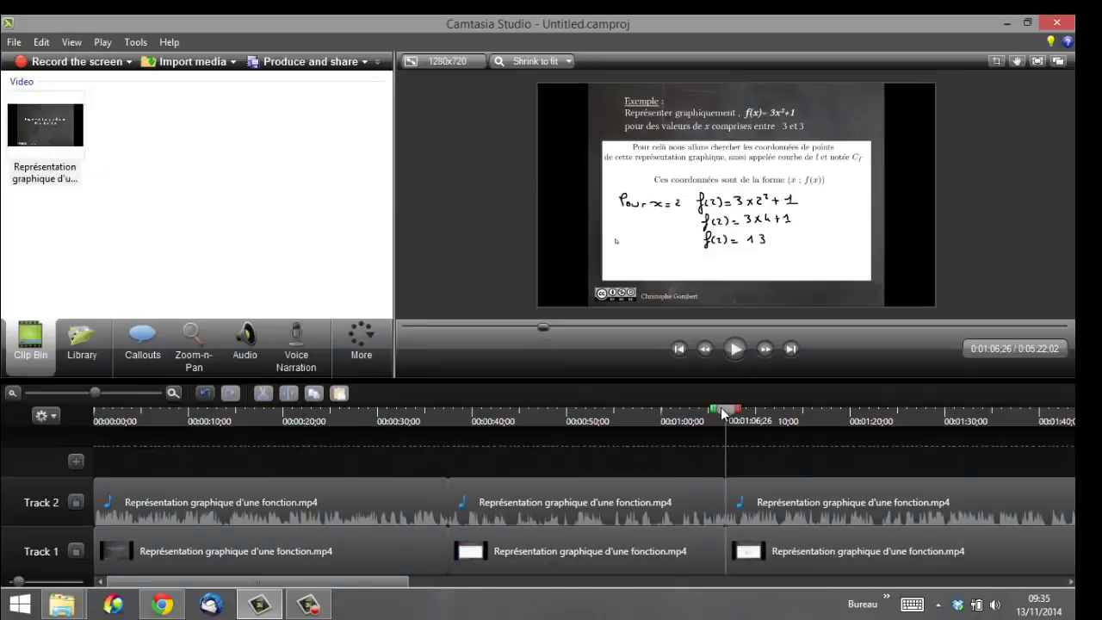
# Move the last video section to start at 0:01:11;19 and shift the last audio section slightly beyond it, leaving a gap after the middle sections.
pyautogui.moveTo(726, 413); pyautogui.dragTo(771, 413)
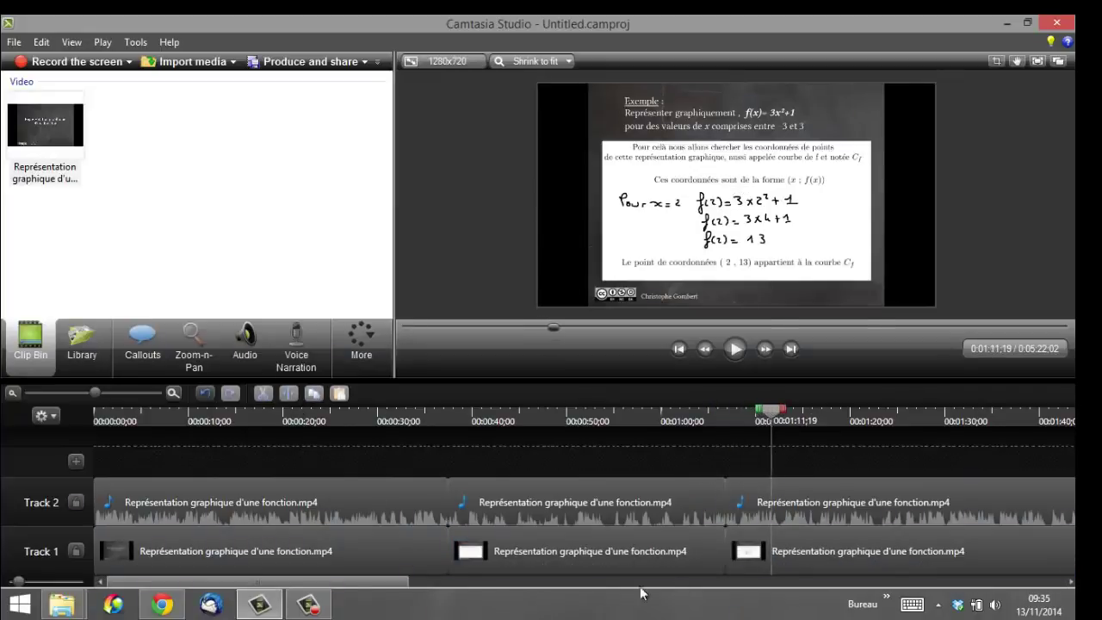
pyautogui.click(564, 551)
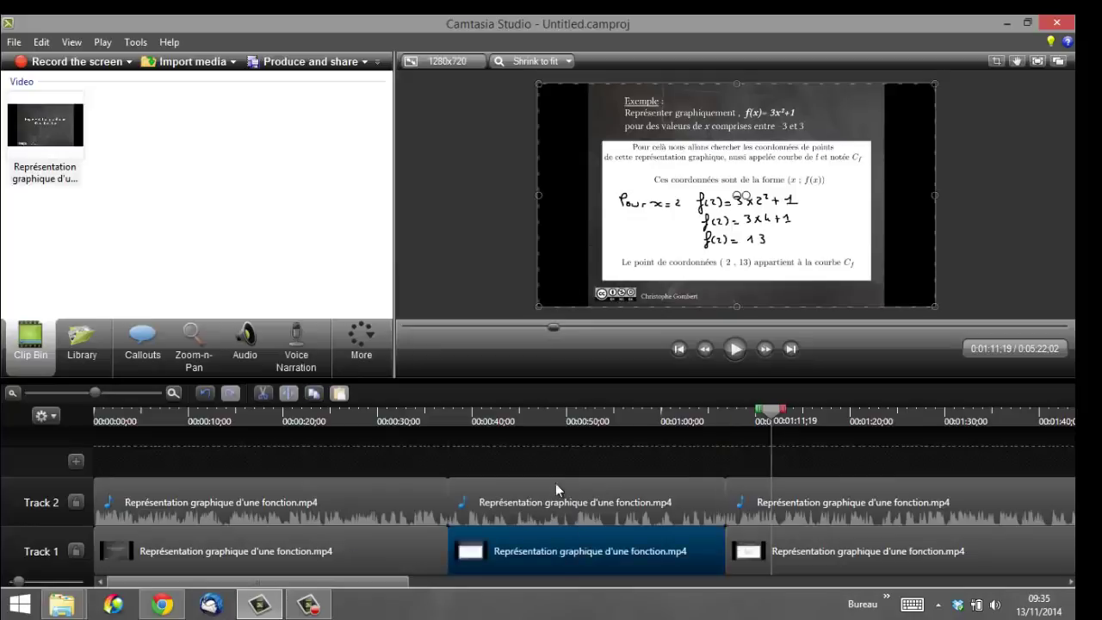
pyautogui.click(832, 546)
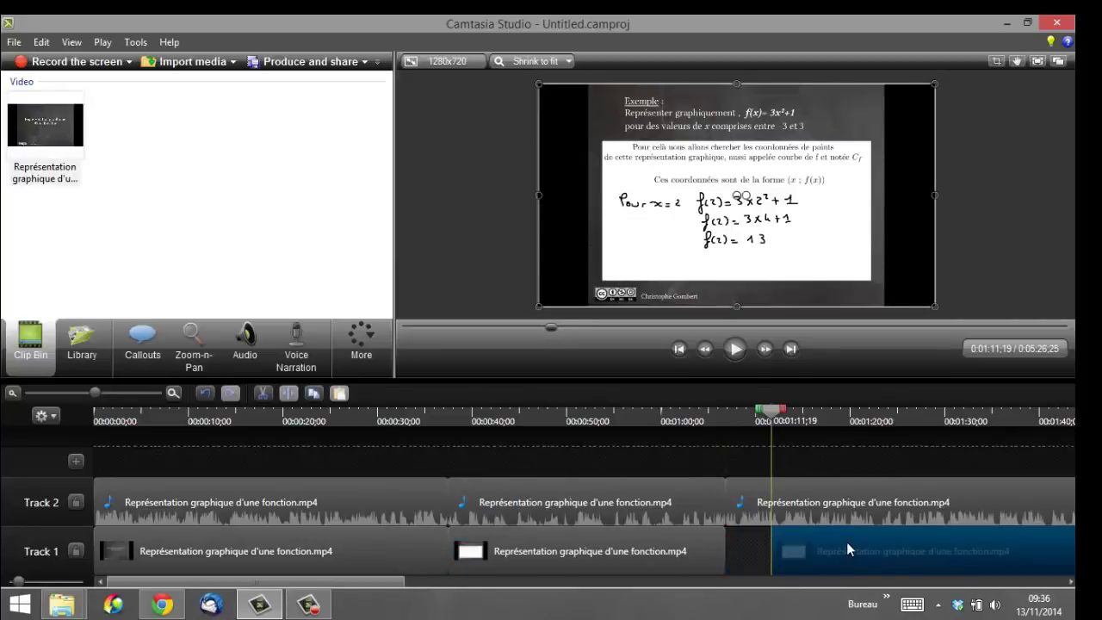
pyautogui.moveTo(840, 499); pyautogui.dragTo(905, 499)
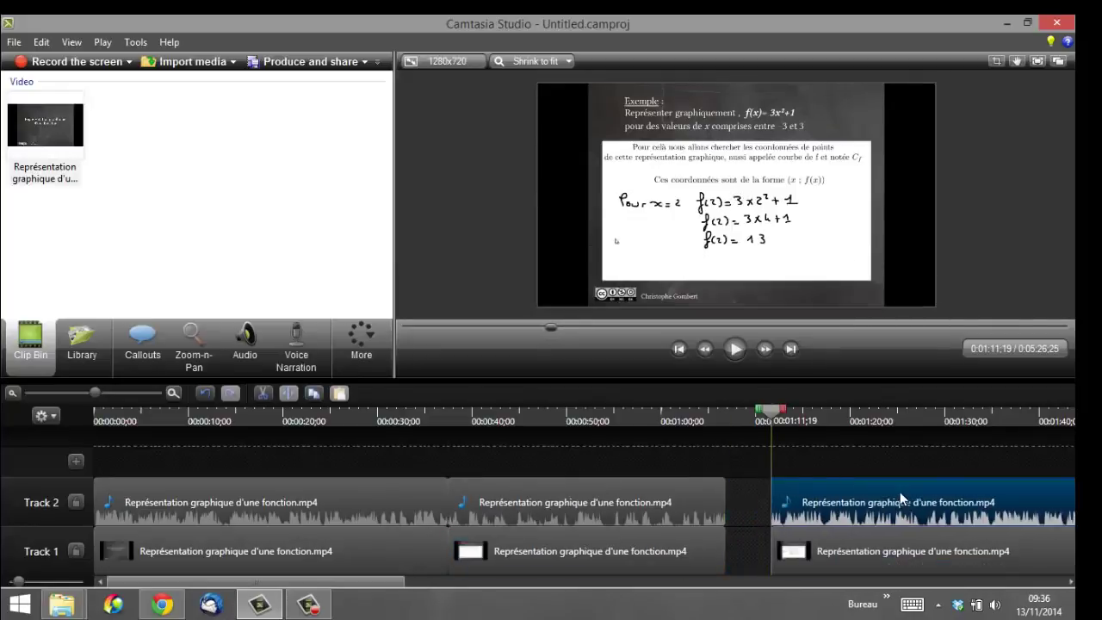
# Set the clip speed of the middle video section on Track 1 to 200%.
pyautogui.click(532, 552)
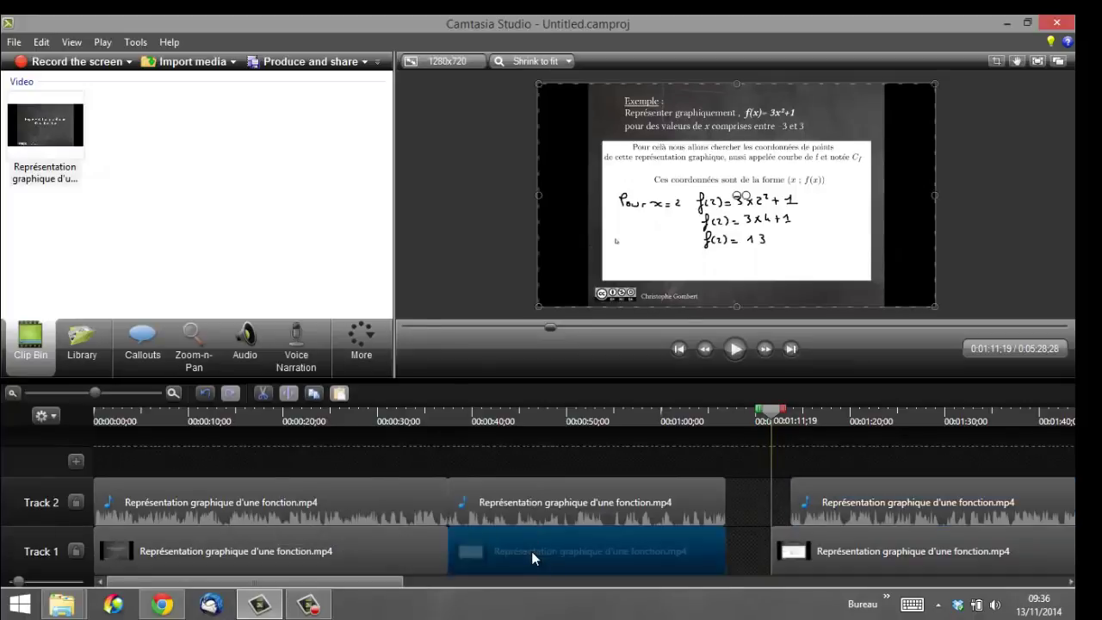
pyautogui.rightClick(531, 551)
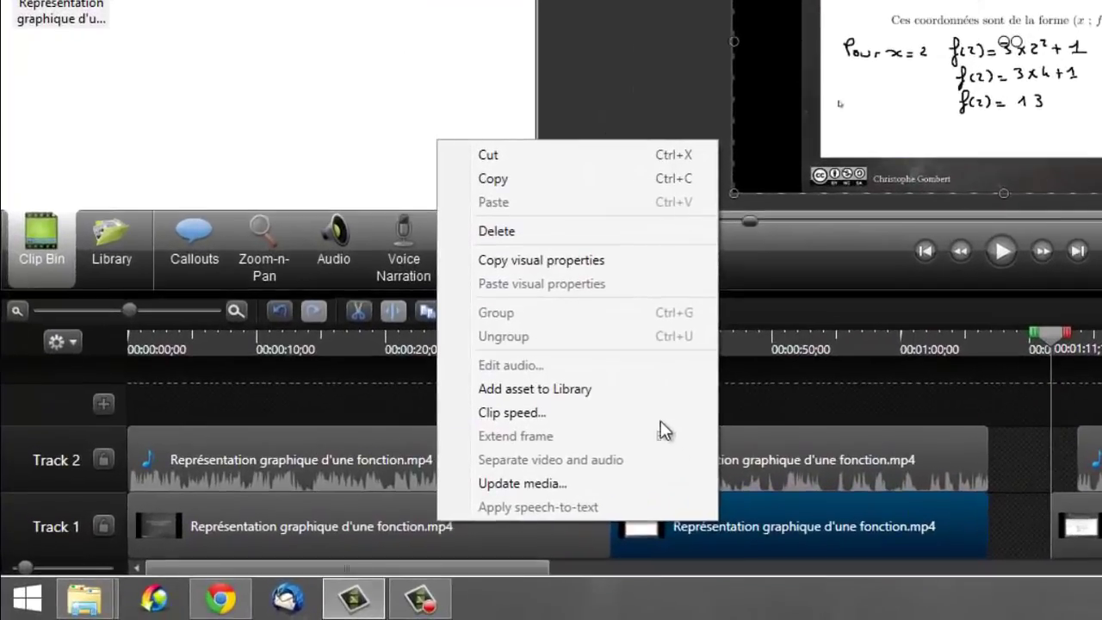
pyautogui.click(656, 415)
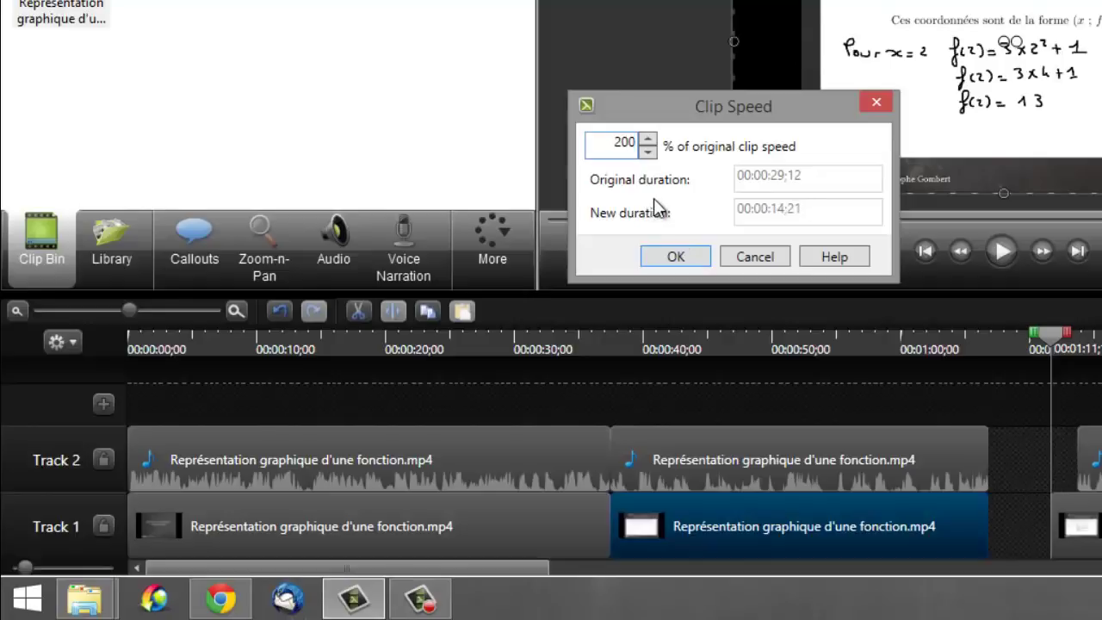
pyautogui.click(687, 260)
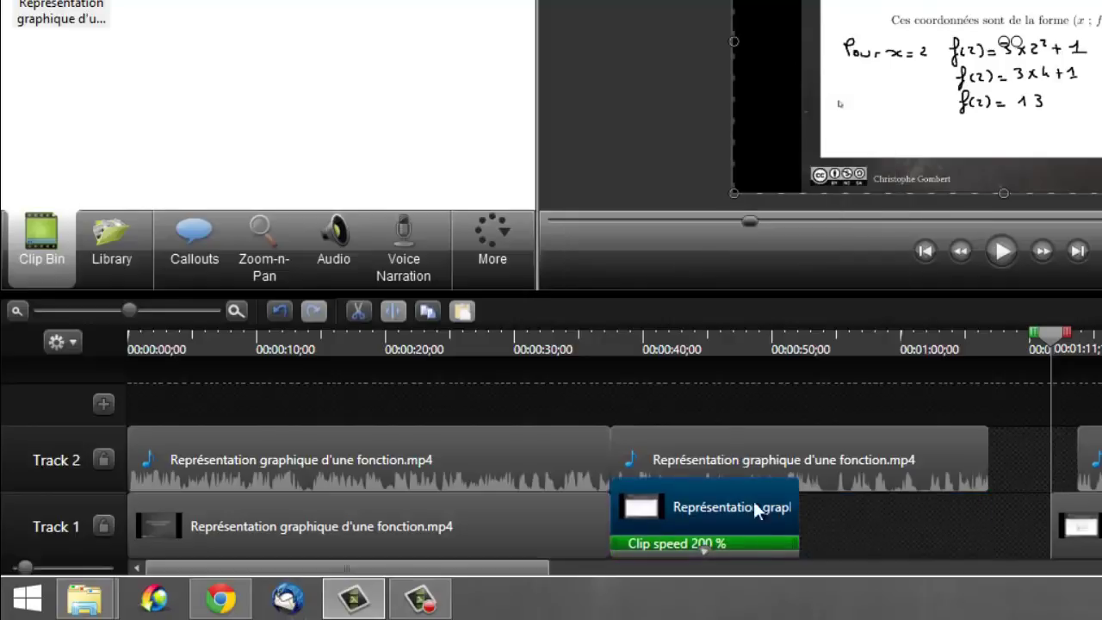
# Set the middle audio section's clip speed to 200% and return the playhead to 0:00:37;14.
pyautogui.rightClick(820, 452)
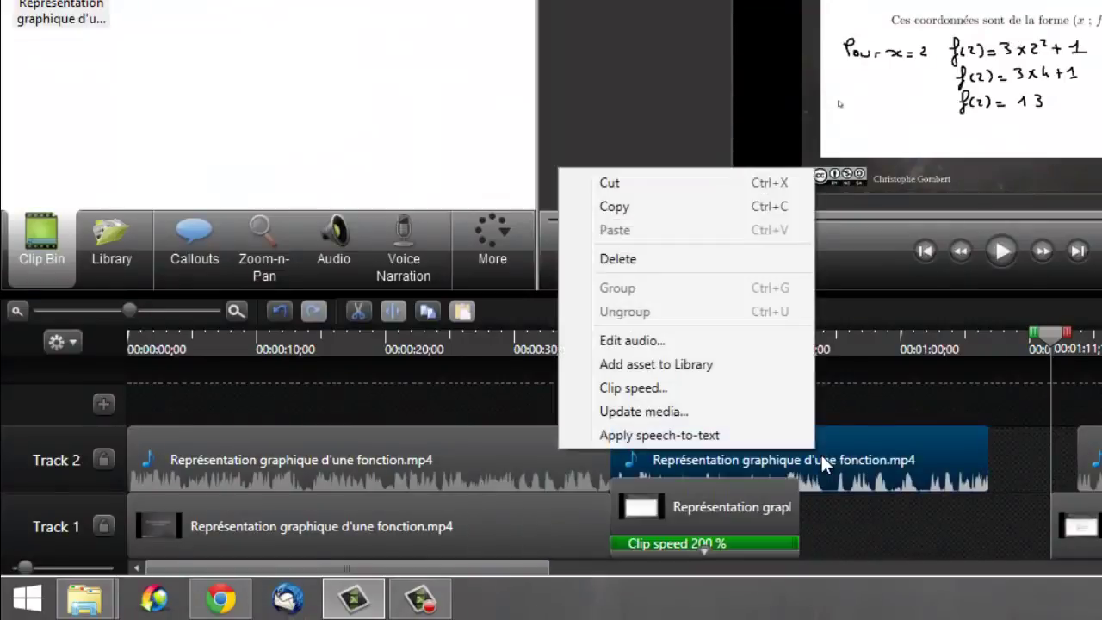
pyautogui.click(763, 389)
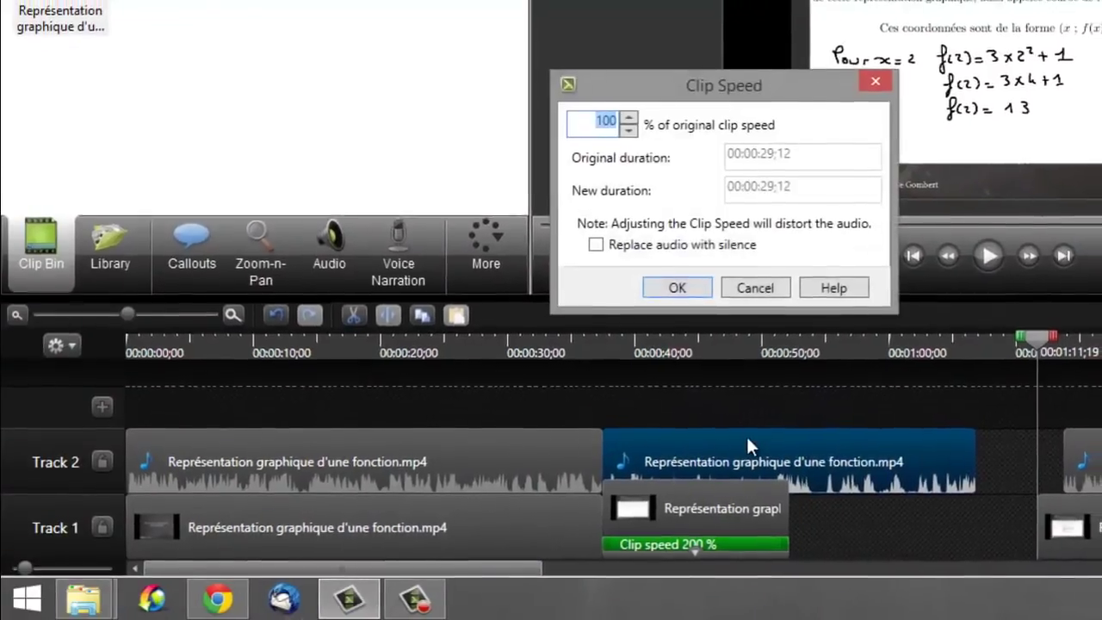
pyautogui.write('200')
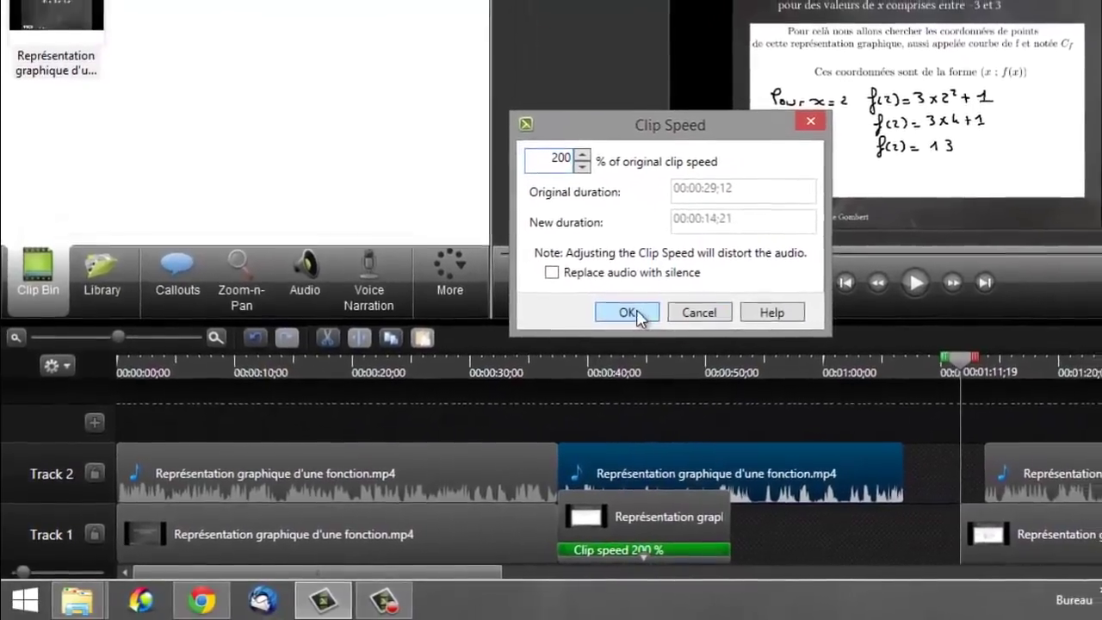
pyautogui.click(643, 304)
pyautogui.moveTo(932, 370); pyautogui.dragTo(549, 372)
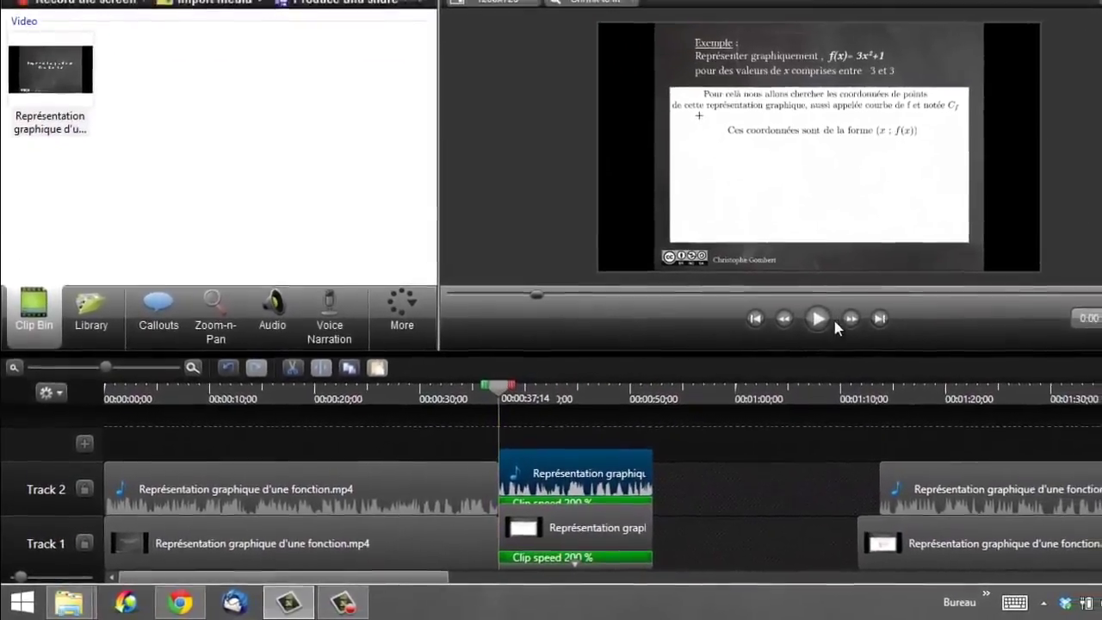
# Play back part of the sped-up middle section and delete its audio clip from Track 2.
pyautogui.click(794, 334)
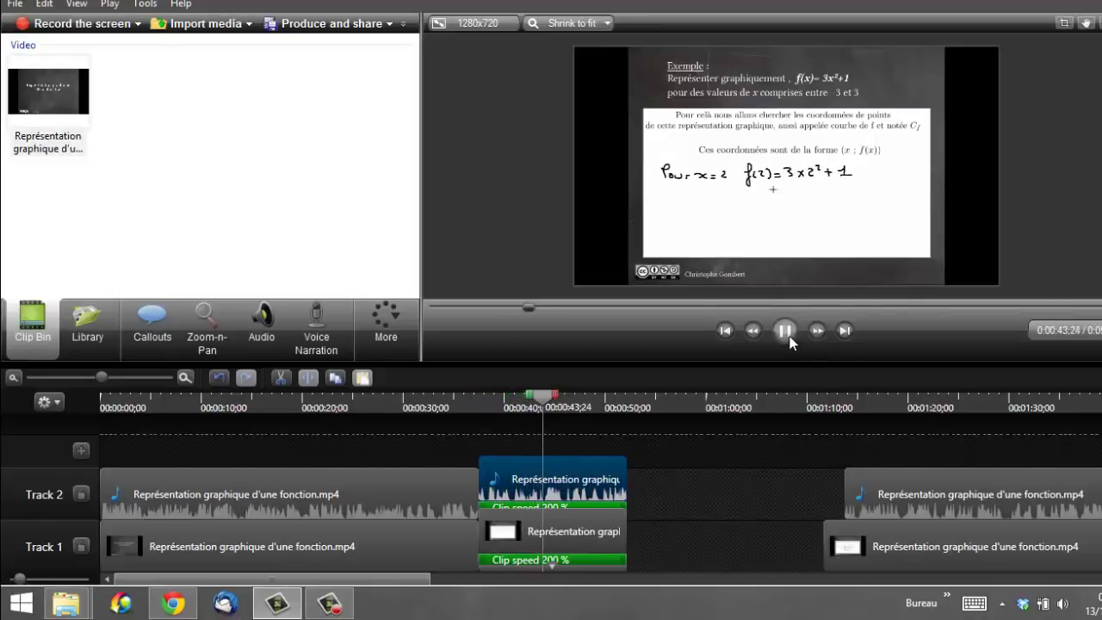
pyautogui.click(793, 340)
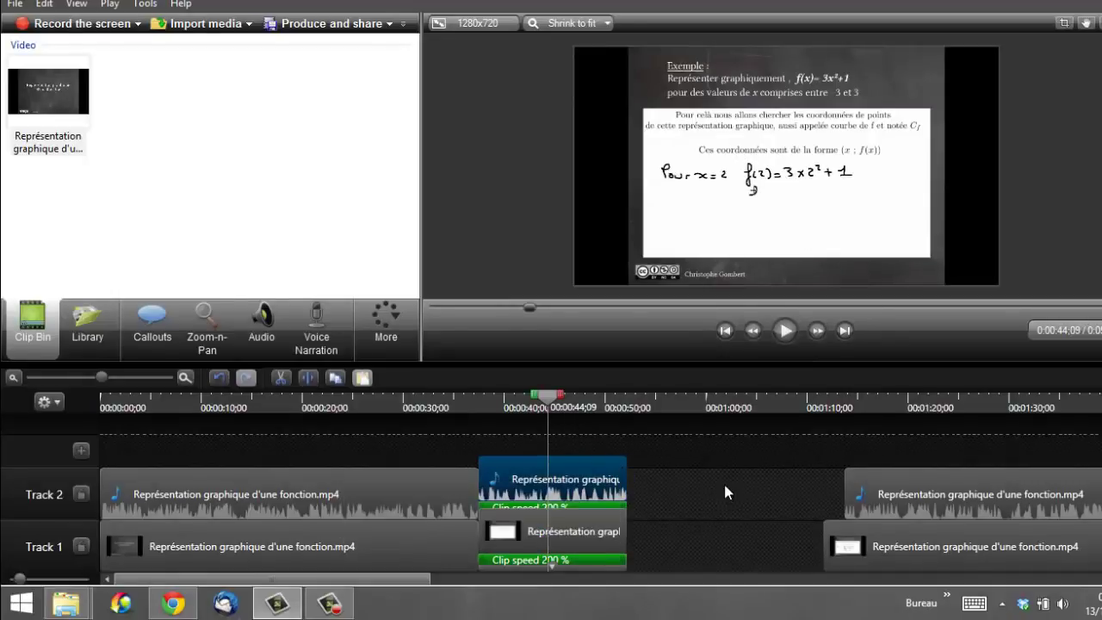
pyautogui.press('Delete')
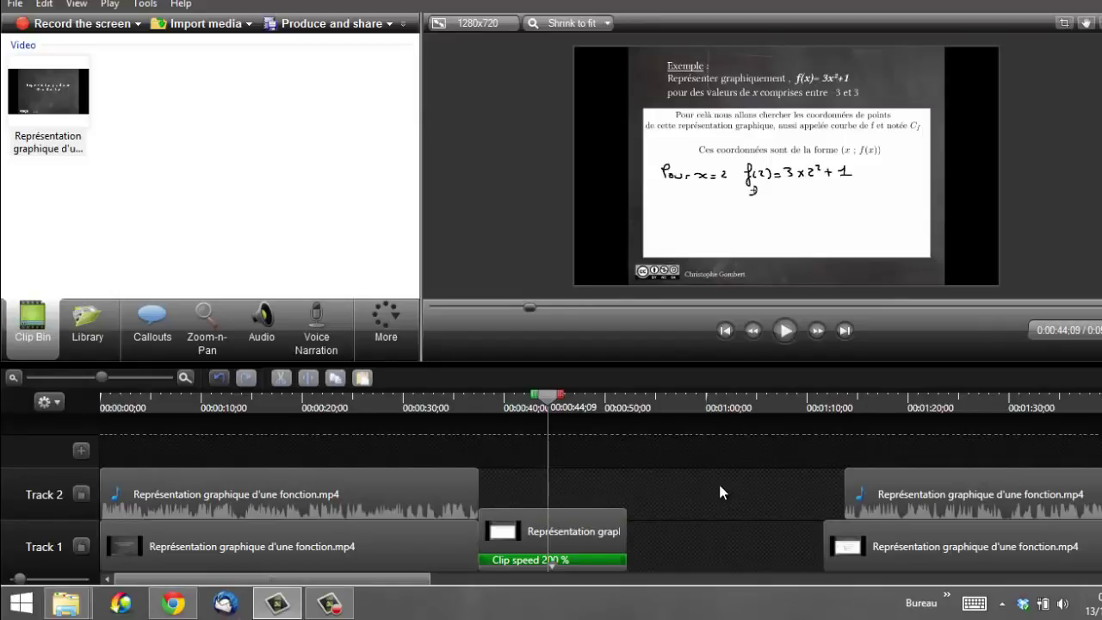
# Record a voice narration over the sped-up video section, starting at 0:00:37;14 and stopping at about 0:00:53.
pyautogui.moveTo(547, 397); pyautogui.dragTo(483, 398)
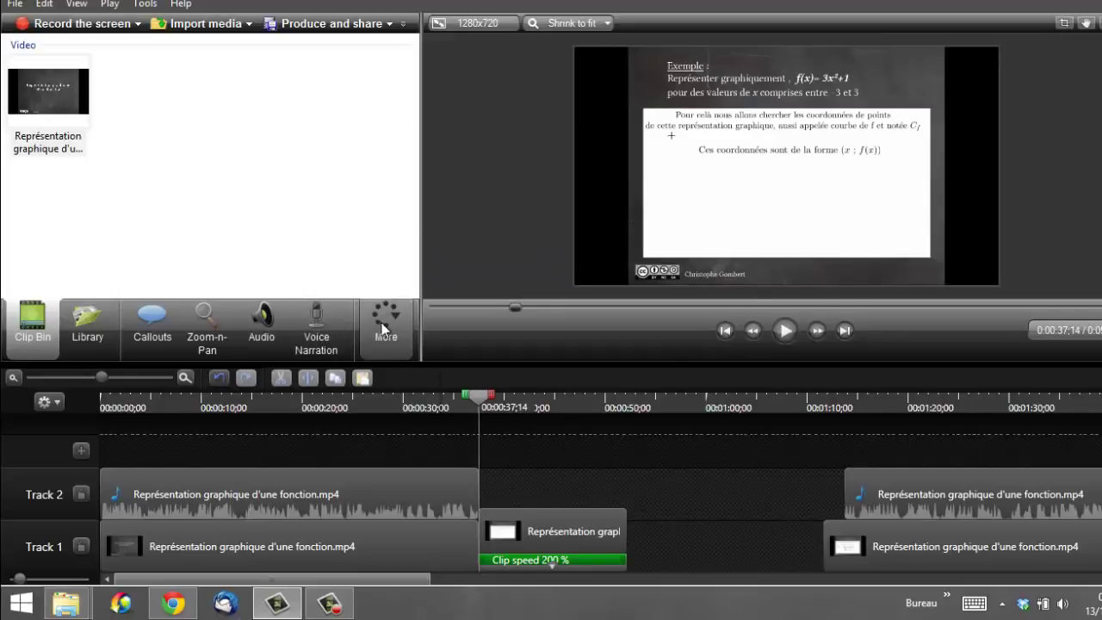
pyautogui.click(320, 332)
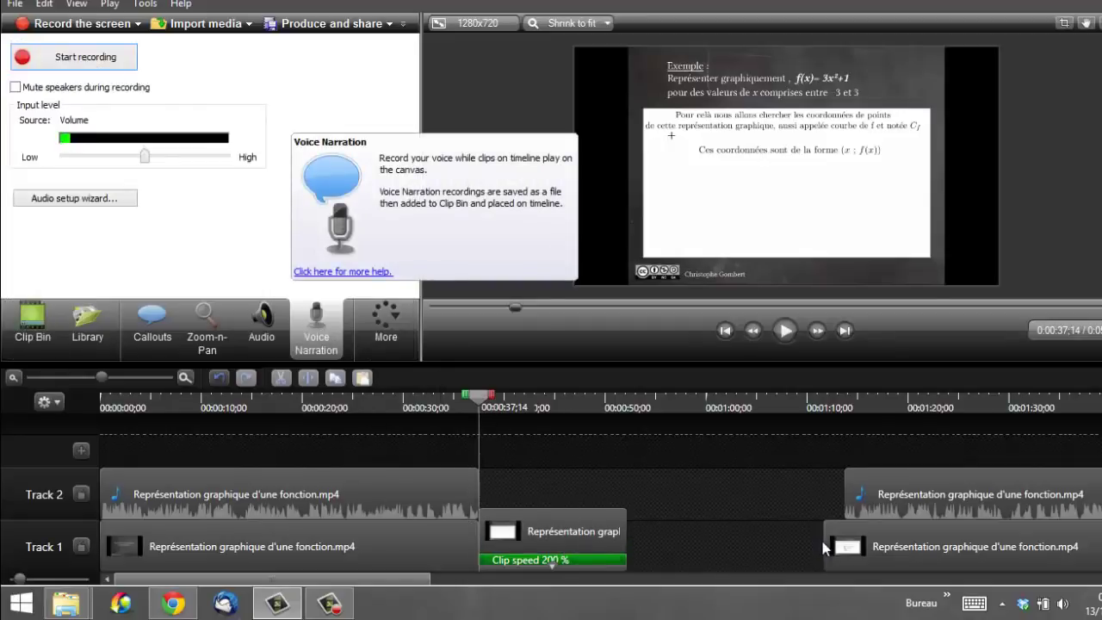
pyautogui.click(86, 57)
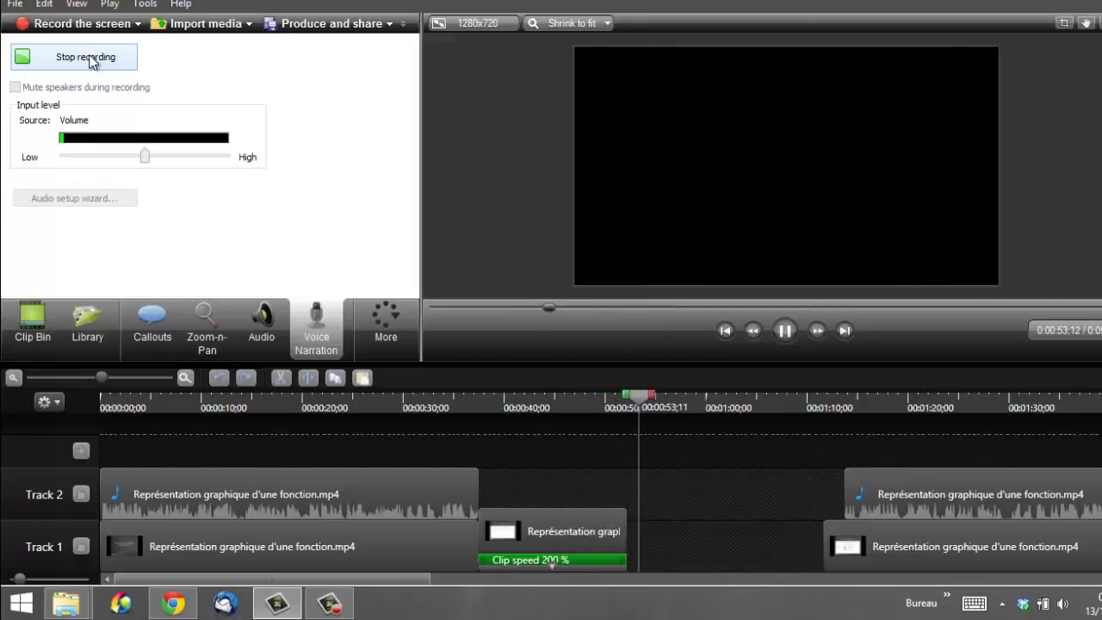
pyautogui.click(90, 59)
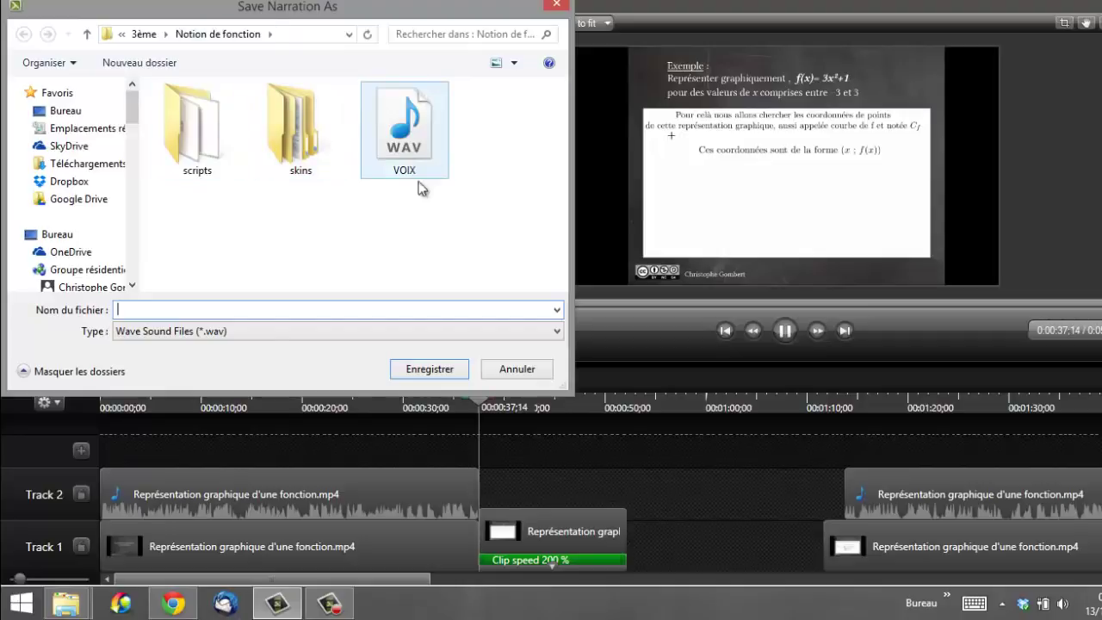
# Save the recorded narration as the wave file VOIX2 in the Notion de fonction folder.
pyautogui.write('VOI')
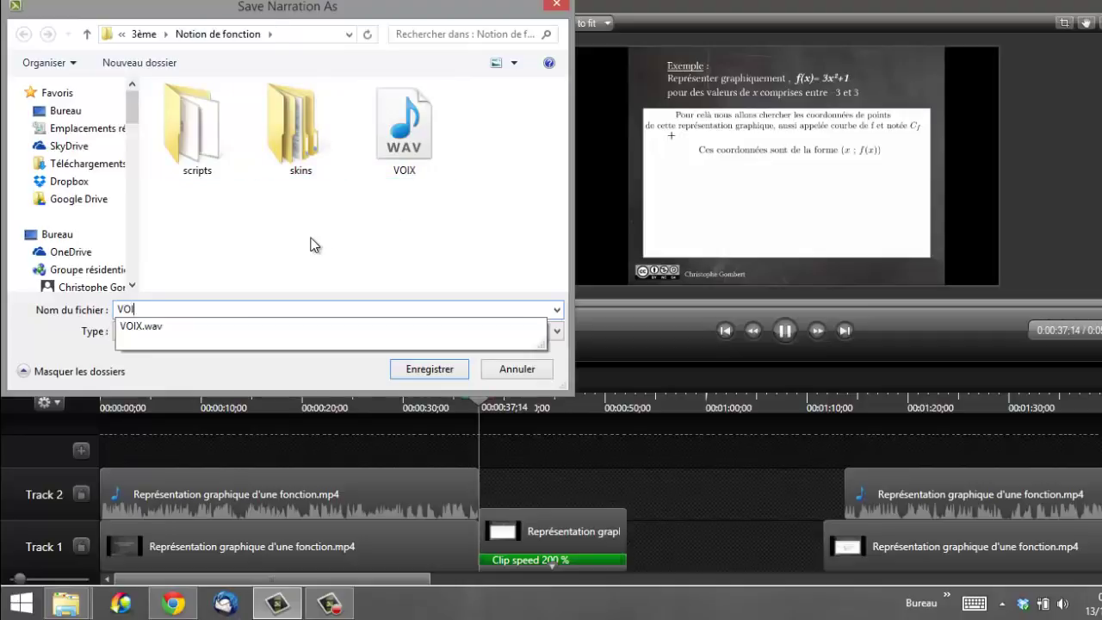
pyautogui.write('X2')
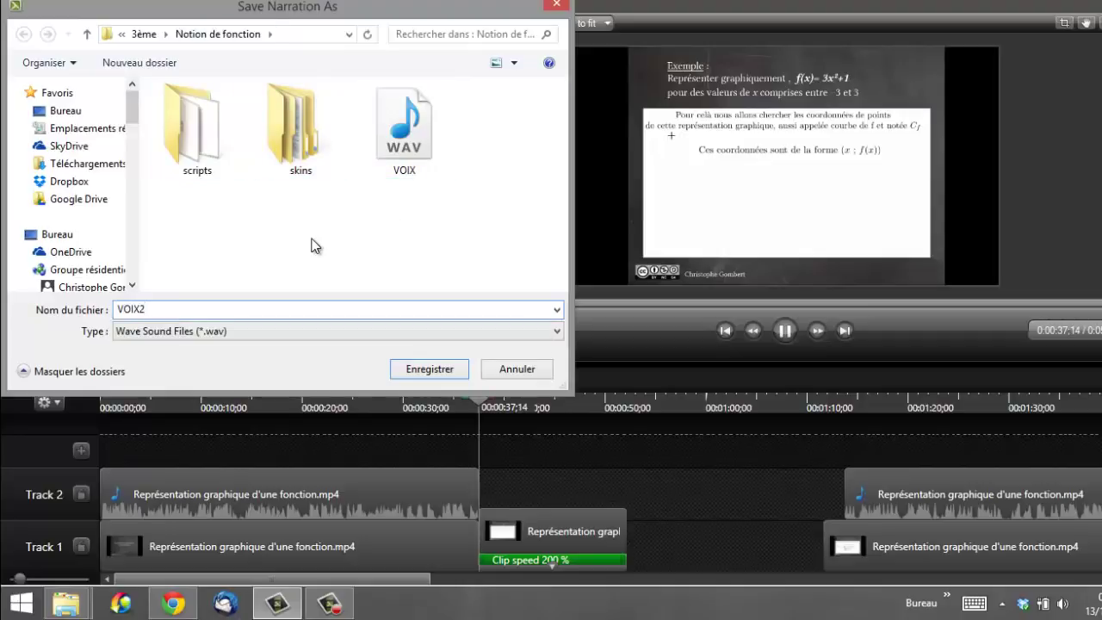
pyautogui.click(430, 369)
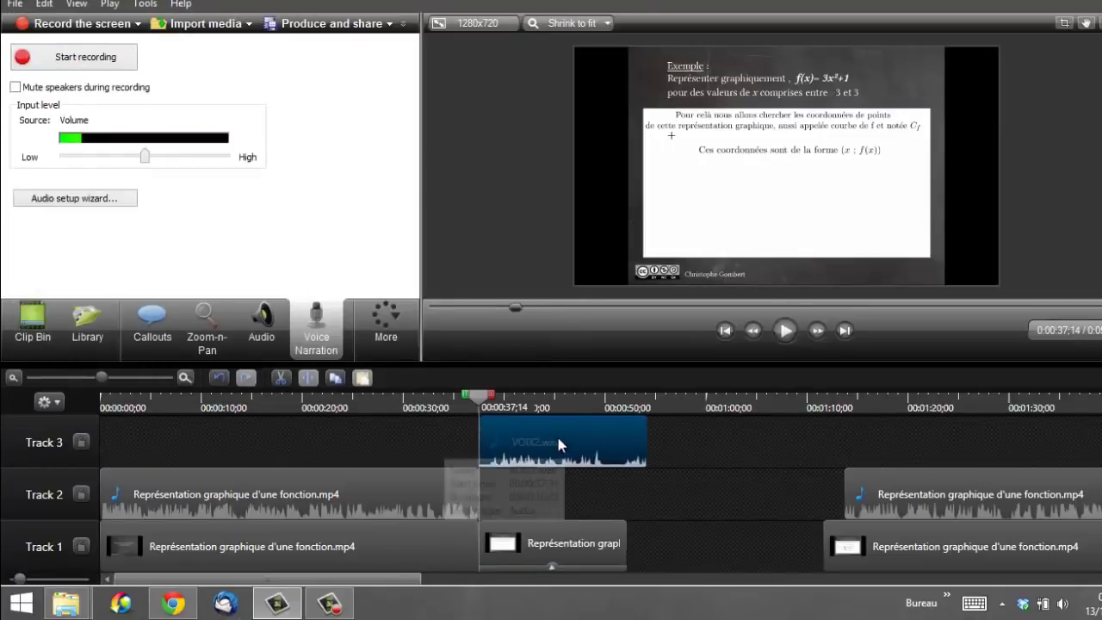
# Move the VOIX2.wav clip from Track 3 into the Track 2 gap at 0:00:37;14 and play back the section.
pyautogui.moveTo(597, 441); pyautogui.dragTo(592, 479)
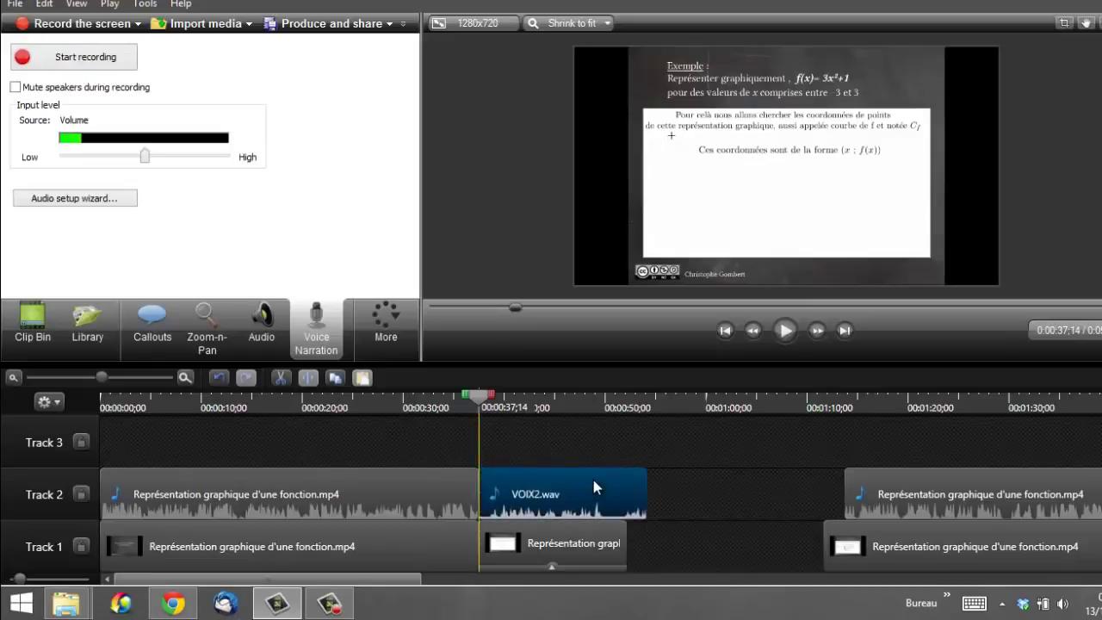
pyautogui.click(785, 331)
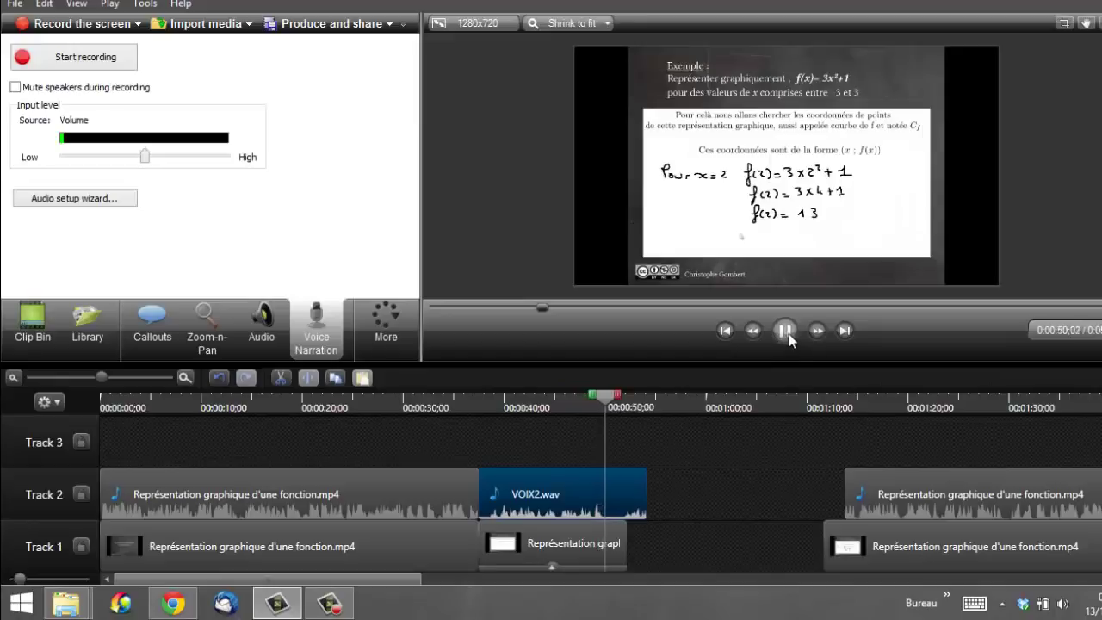
pyautogui.press('space')
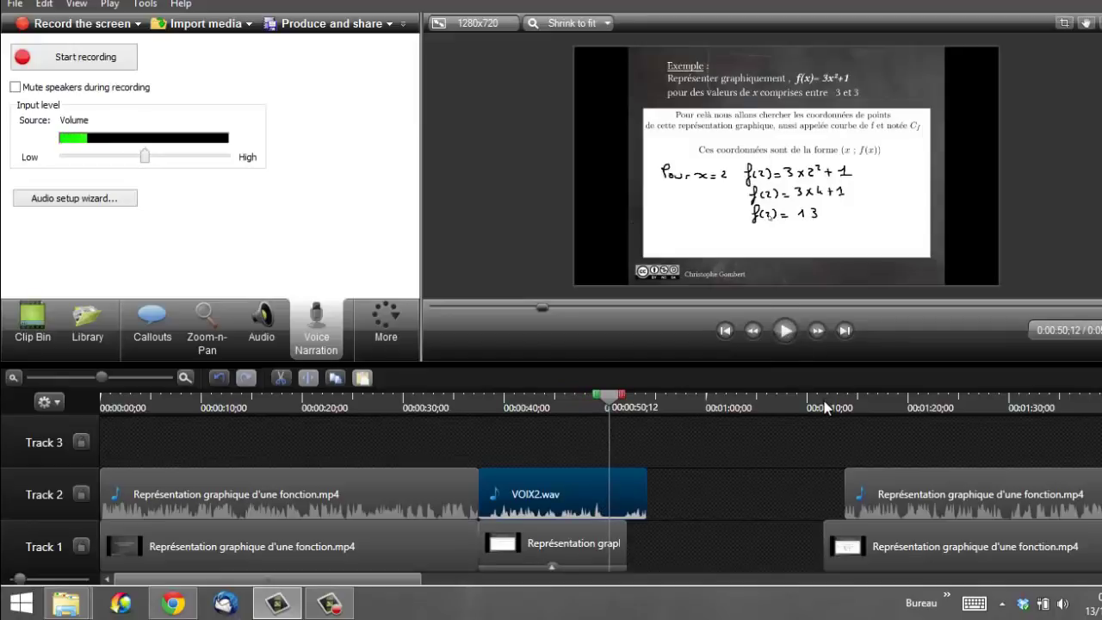